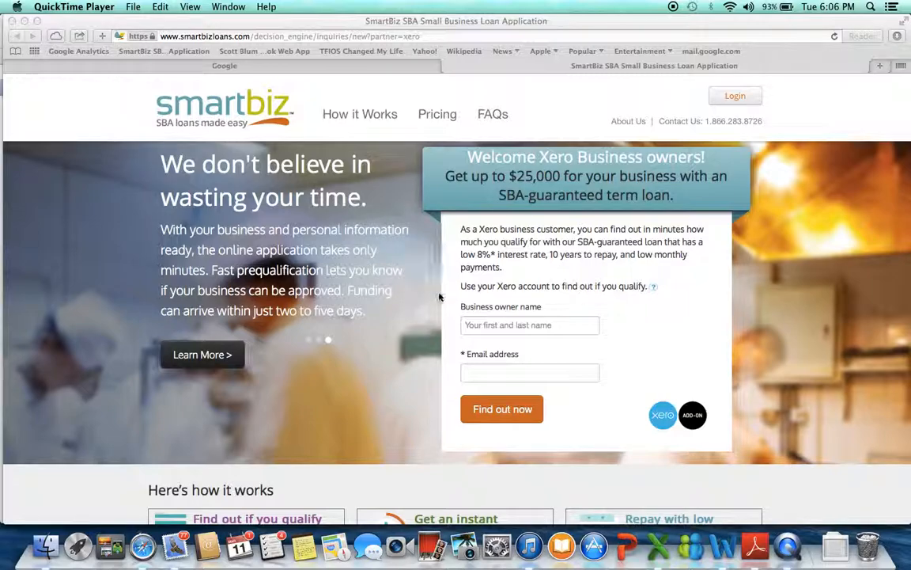
# Enter the business owner's name and e-mail address, and submit the form to find out whether the business qualifies.
pyautogui.click(473, 321)
pyautogui.click(473, 321)
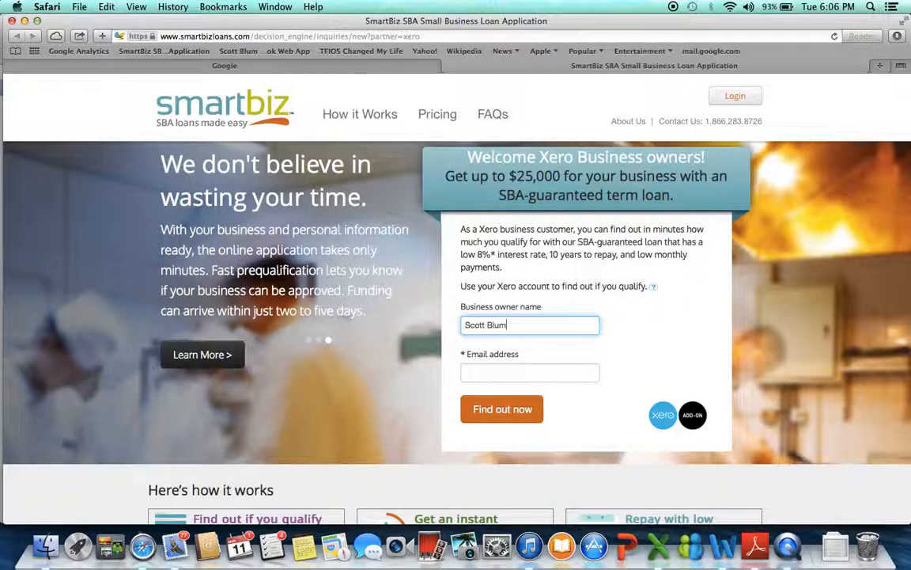
pyautogui.click(472, 372)
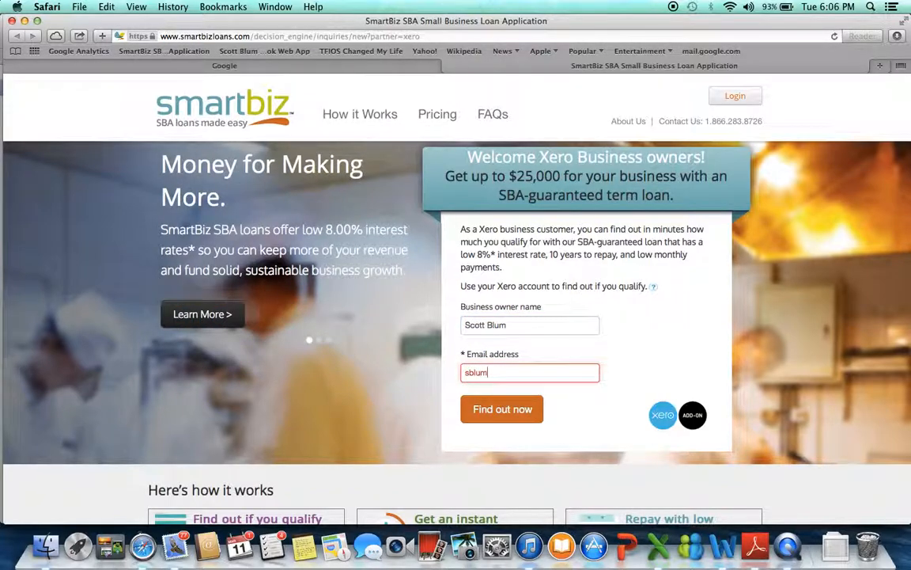
pyautogui.click(500, 411)
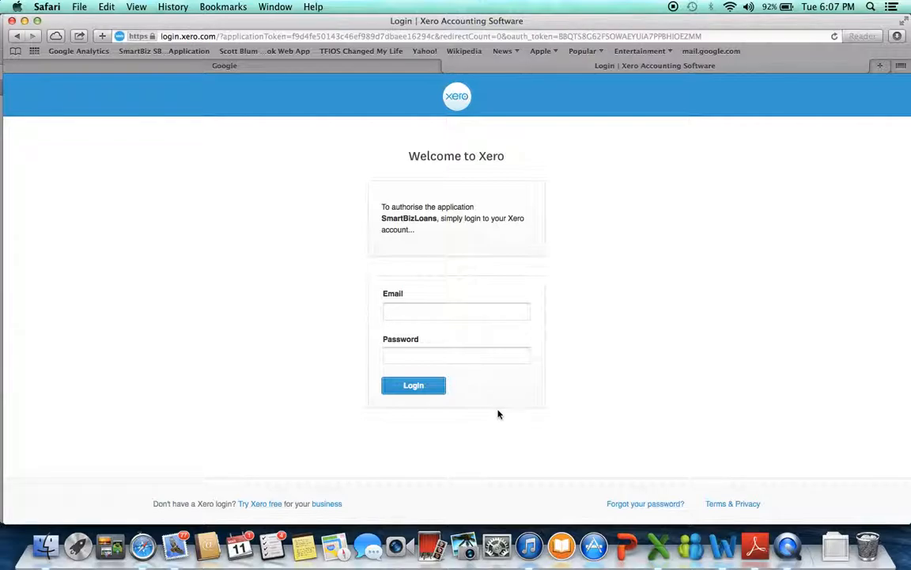
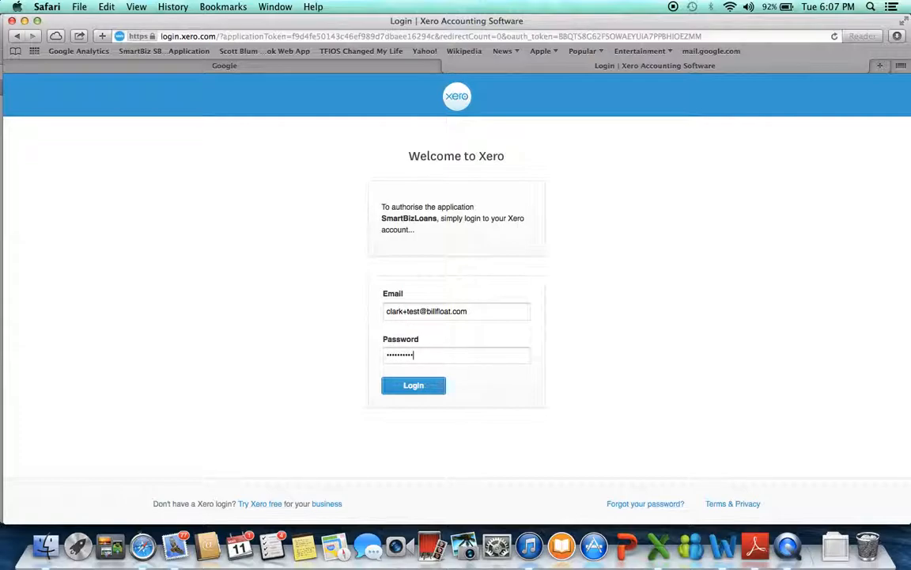
# Log in to Xero with the account e-mail and password, declining to save the password for now.
pyautogui.click(418, 387)
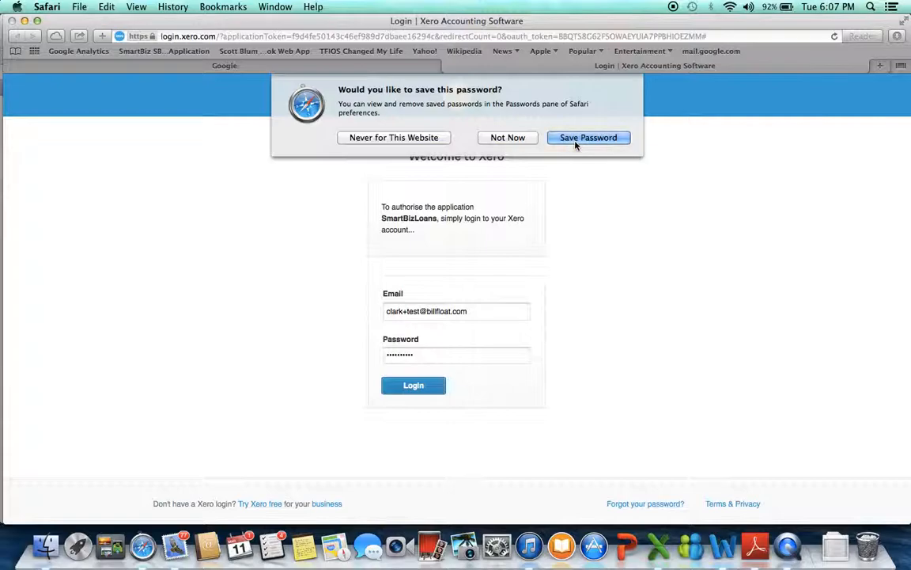
pyautogui.click(522, 140)
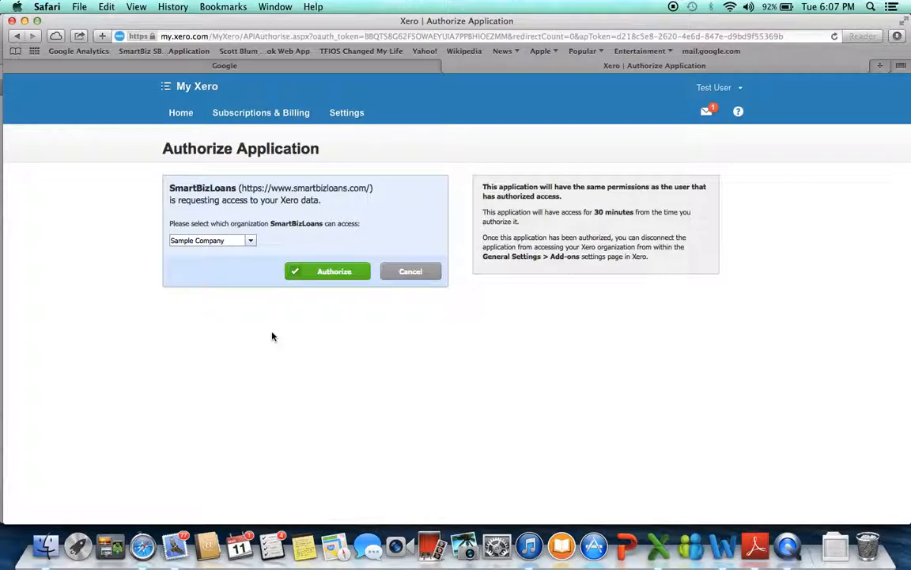
# Authorize SmartBizLoans to access the Sample Company organization in Xero and review the pre-approved loan terms.
pyautogui.click(335, 273)
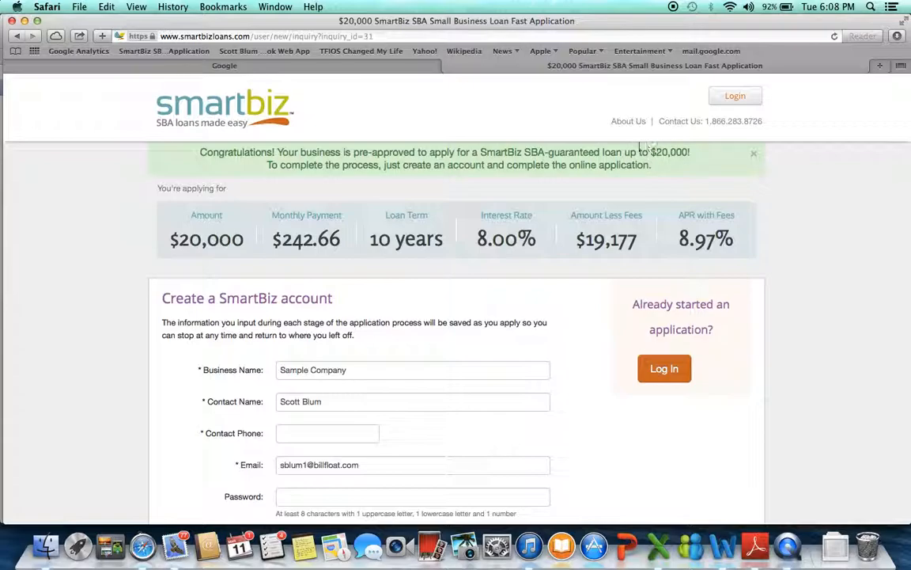
pyautogui.scroll(-2, 661, 154)
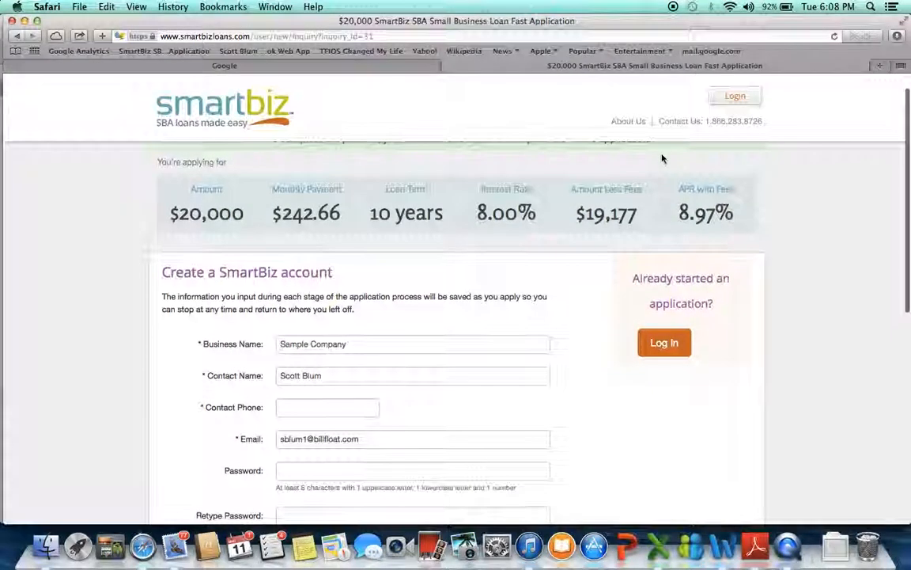
pyautogui.scroll(2, 662, 155)
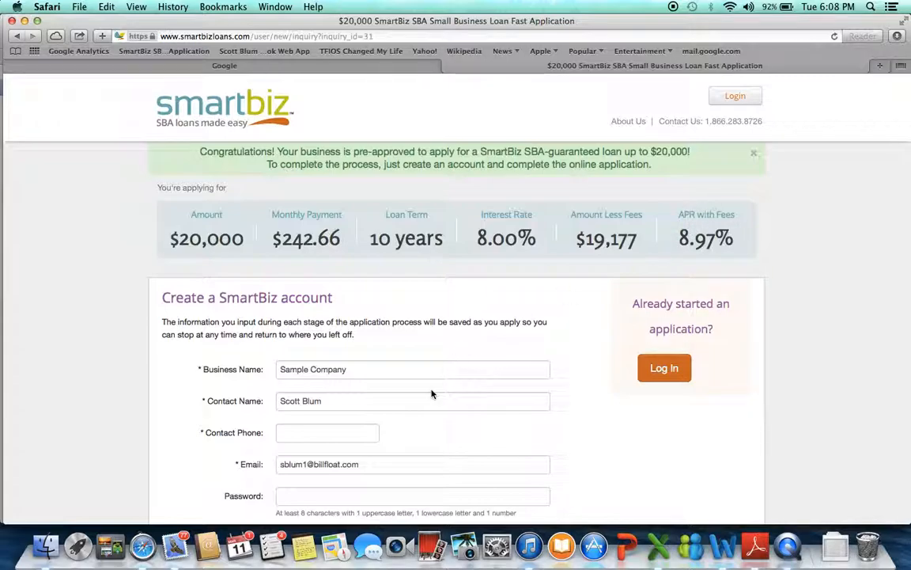
# Enter the contact phone number in the SmartBiz account form.
pyautogui.scroll(-5, 432, 391)
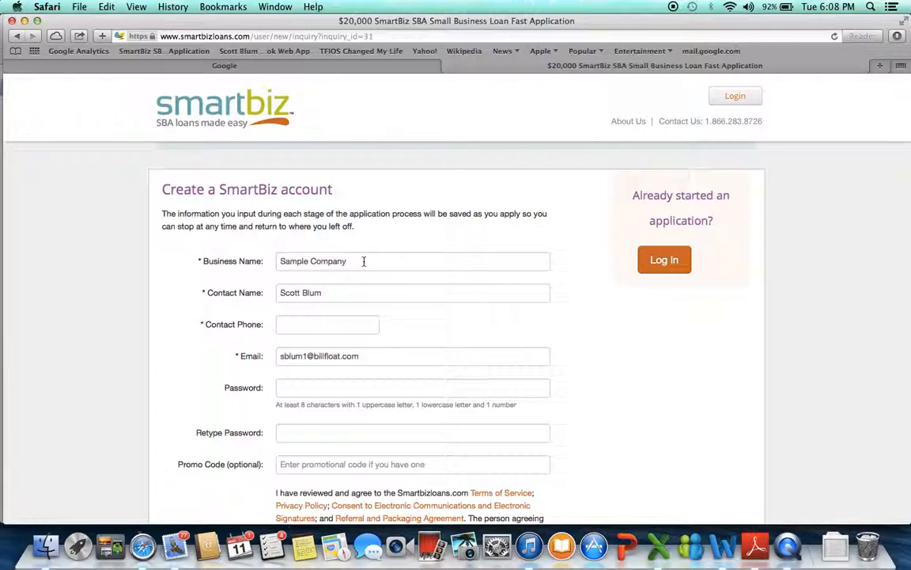
pyautogui.click(304, 326)
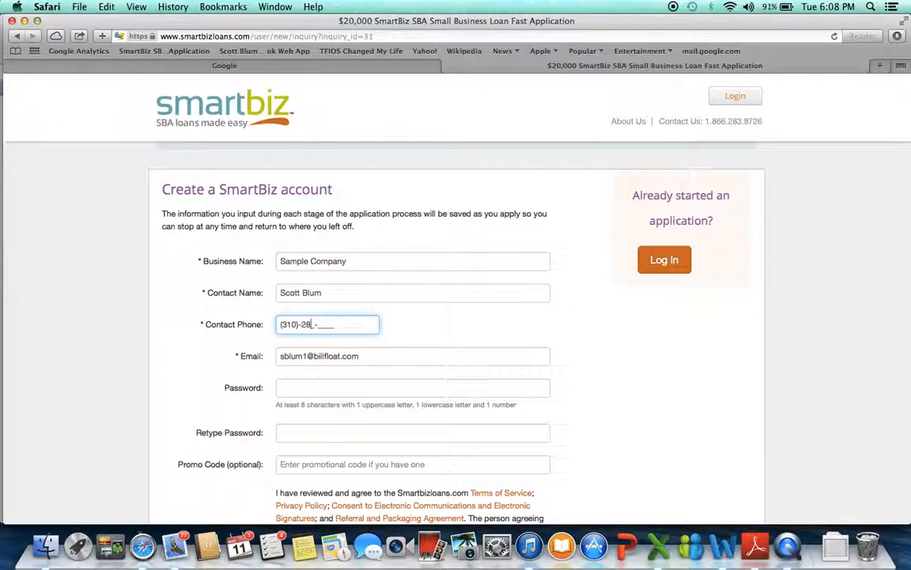
# Enter the account password for the new SmartBiz account and repeat it as confirmation.
pyautogui.click(283, 385)
pyautogui.write('********')
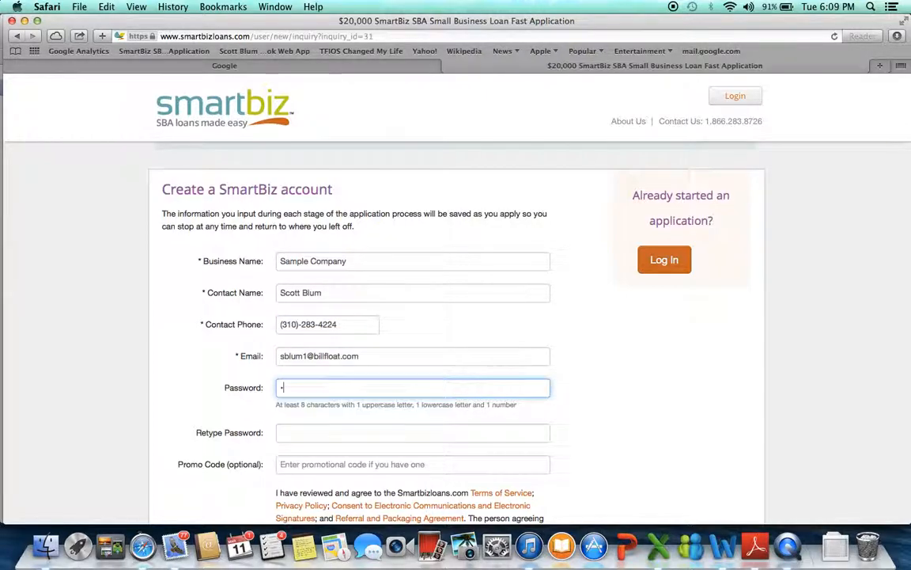
pyautogui.write('**')
pyautogui.press('Tab')
pyautogui.write('**********')
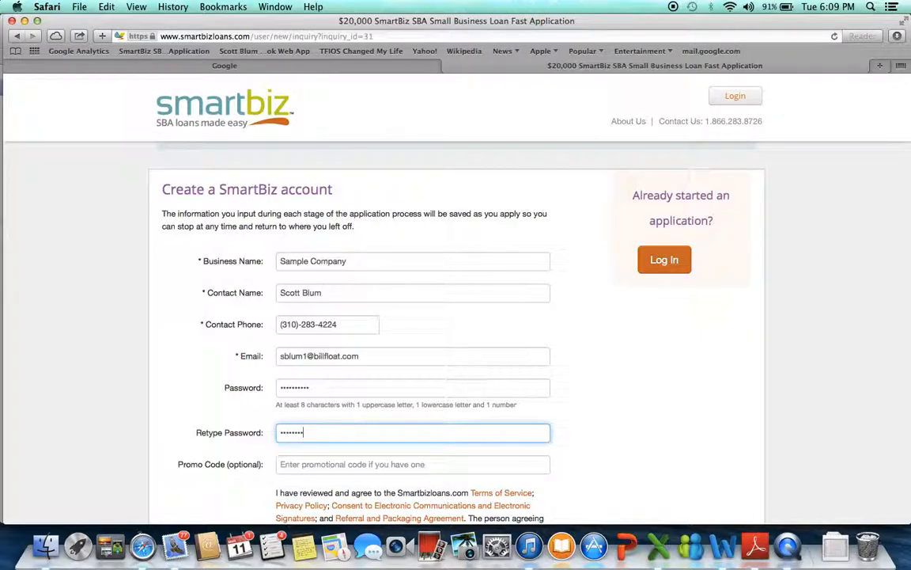
# Agree to the SmartBiz terms and agreements, and continue to the loan application.
pyautogui.scroll(-1, 409, 375)
pyautogui.scroll(-5, 409, 375)
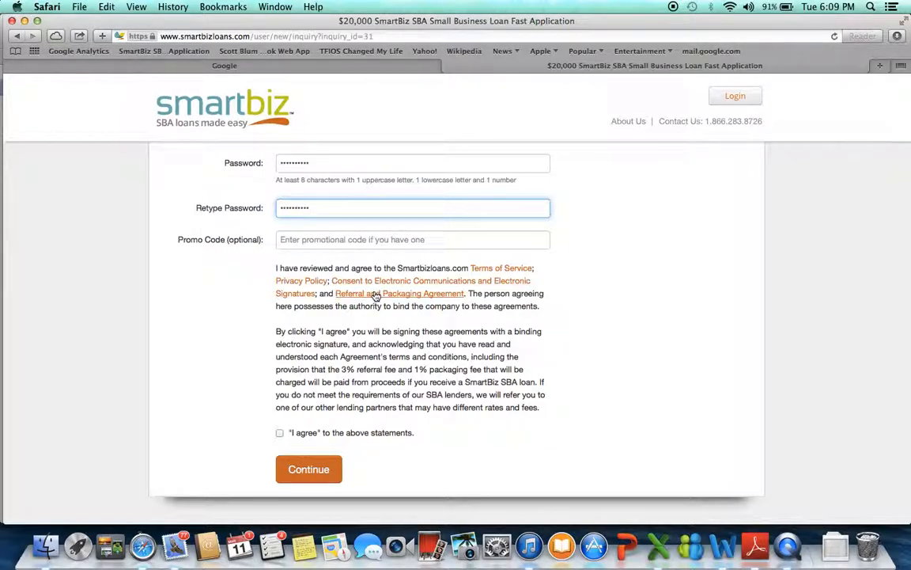
pyautogui.click(280, 433)
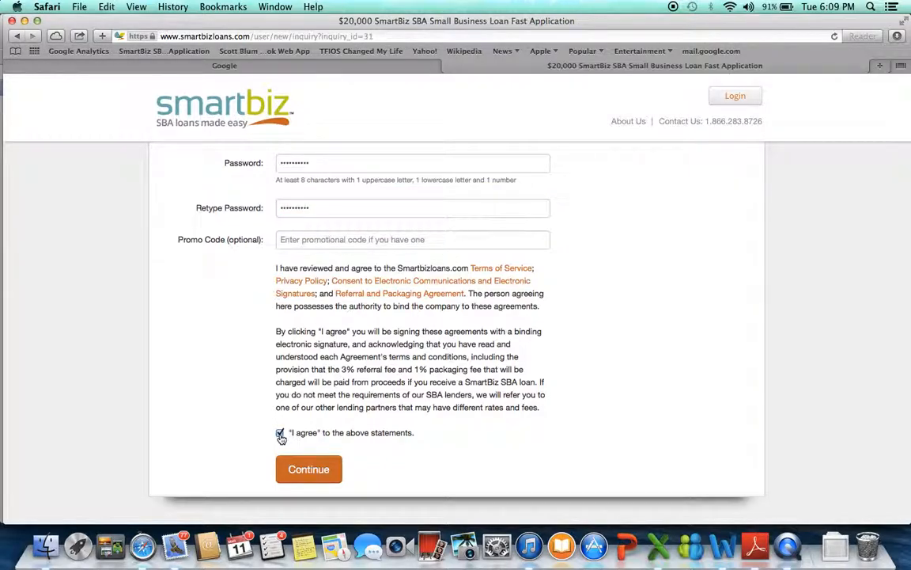
pyautogui.click(310, 470)
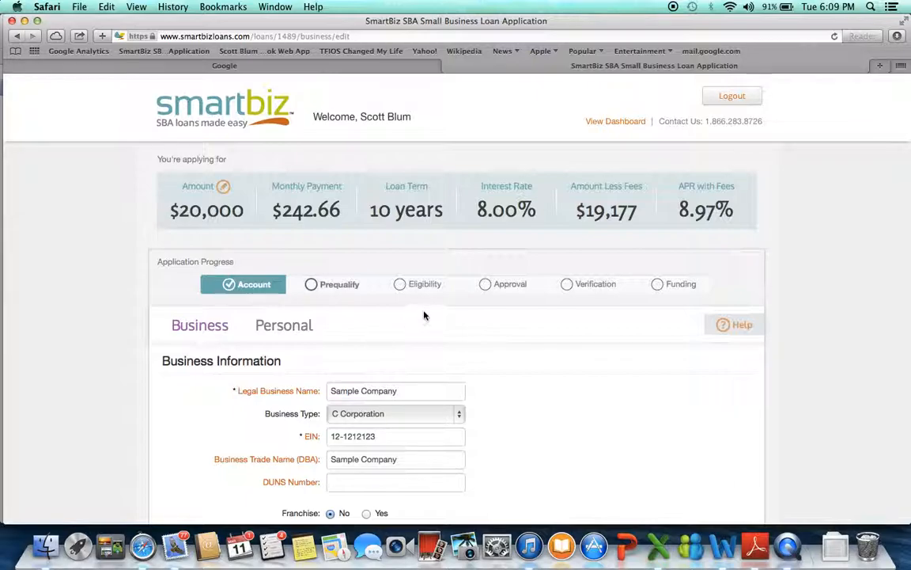
# Set the business type to Sole Proprietorship and enter the owner's social security number in the business information.
pyautogui.scroll(-2, 429, 309)
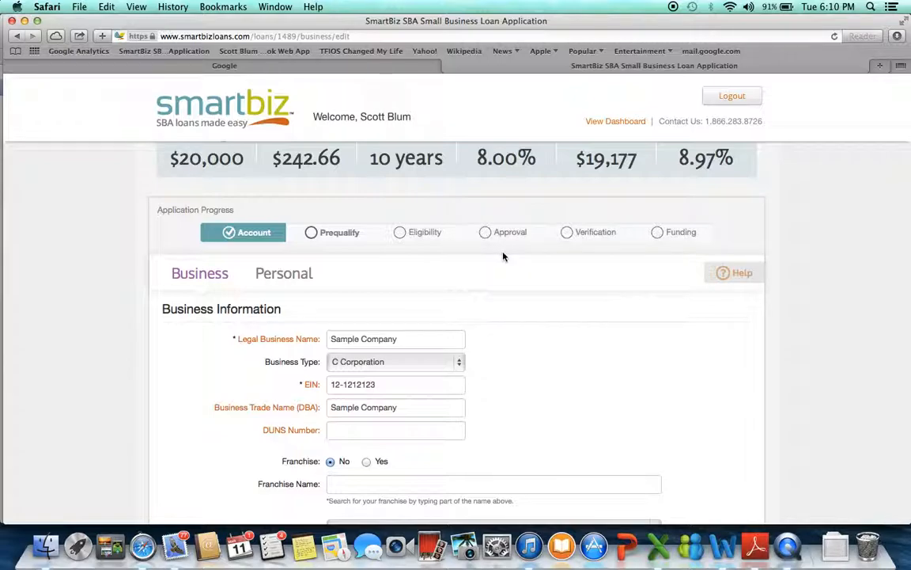
pyautogui.scroll(1, 503, 255)
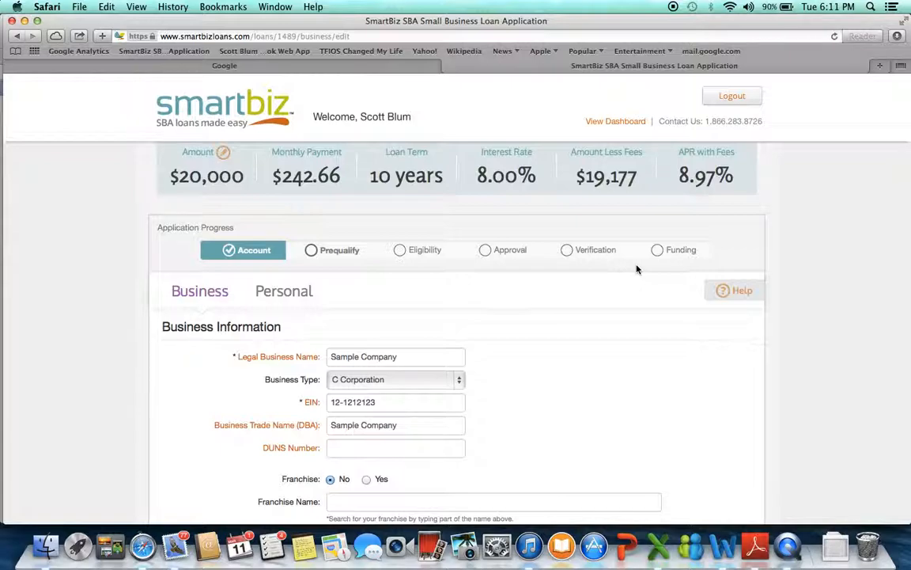
pyautogui.scroll(-2, 637, 269)
pyautogui.scroll(-1, 636, 270)
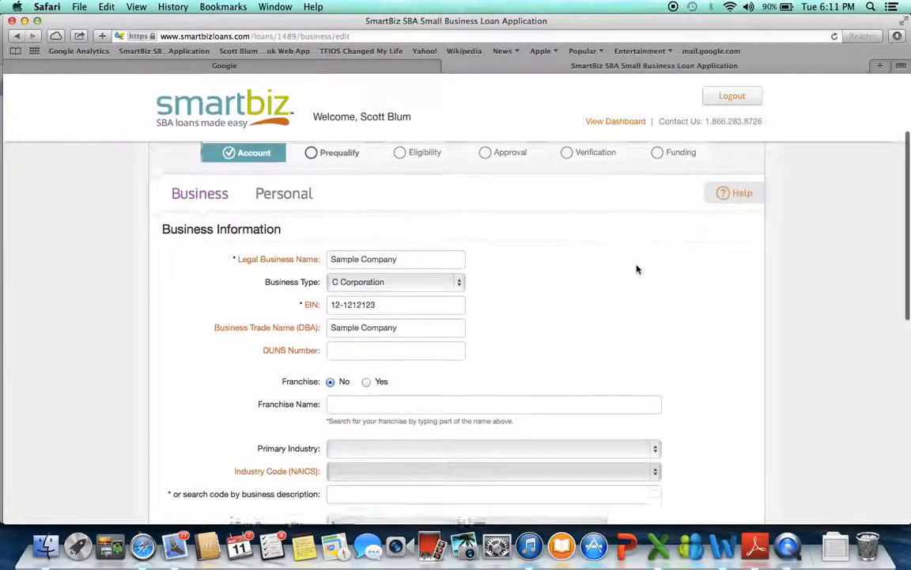
pyautogui.scroll(-1, 637, 270)
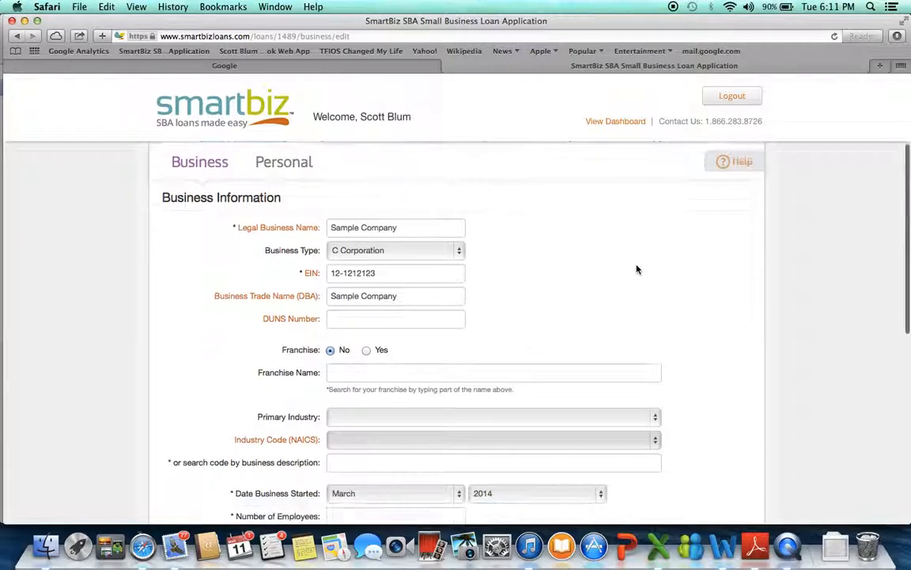
pyautogui.scroll(-1, 637, 269)
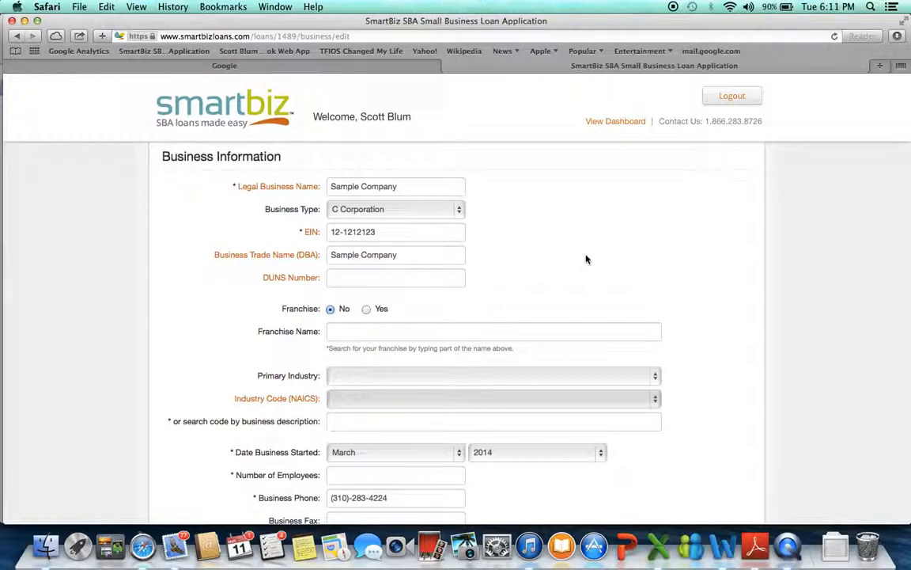
pyautogui.click(457, 210)
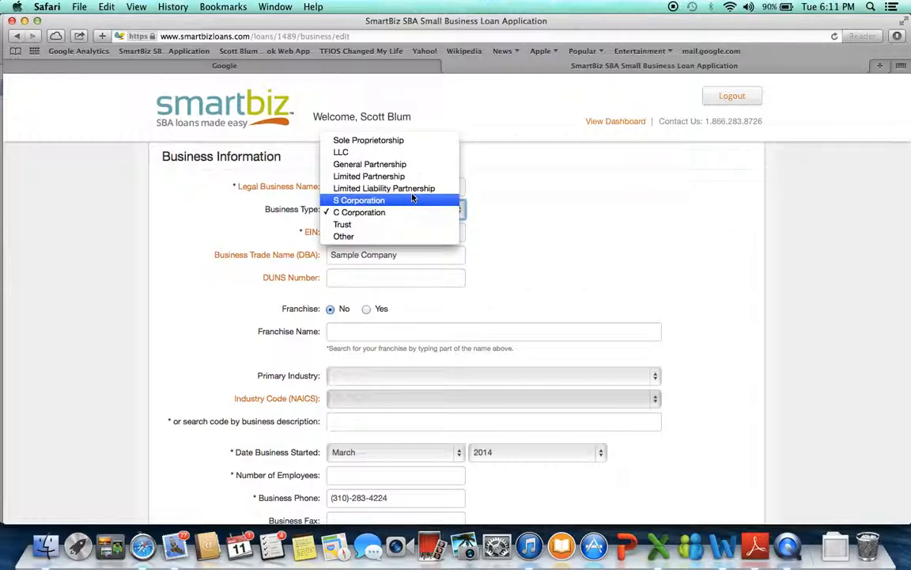
pyautogui.click(409, 147)
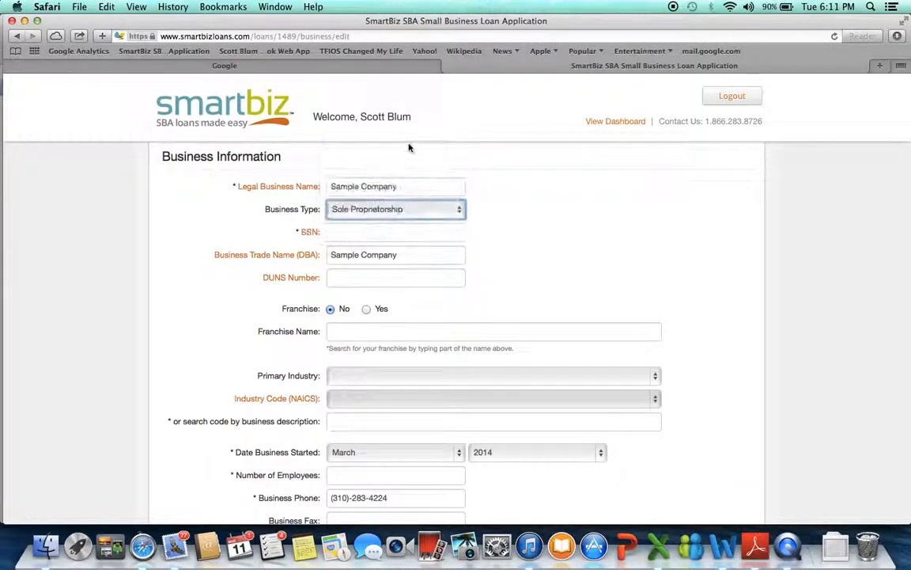
pyautogui.click(345, 230)
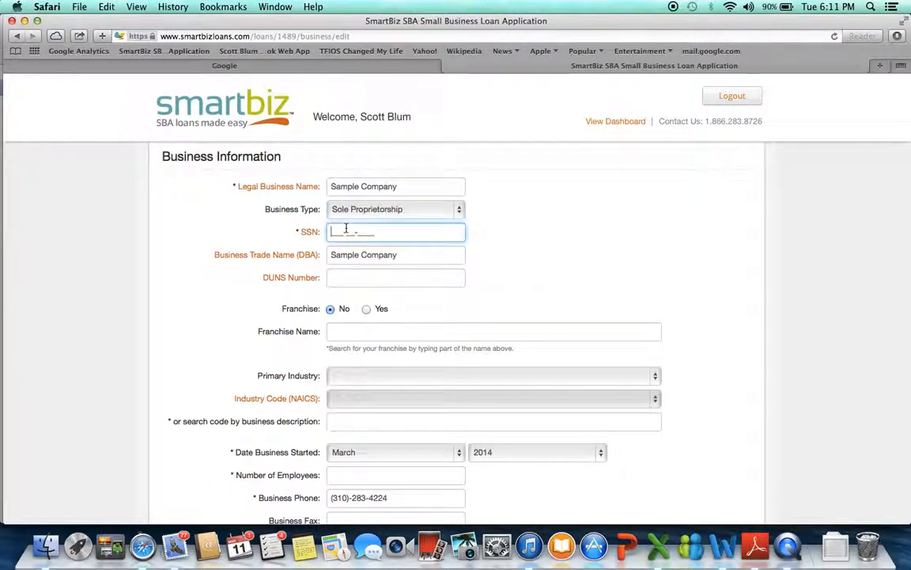
pyautogui.write('555-55-5555')
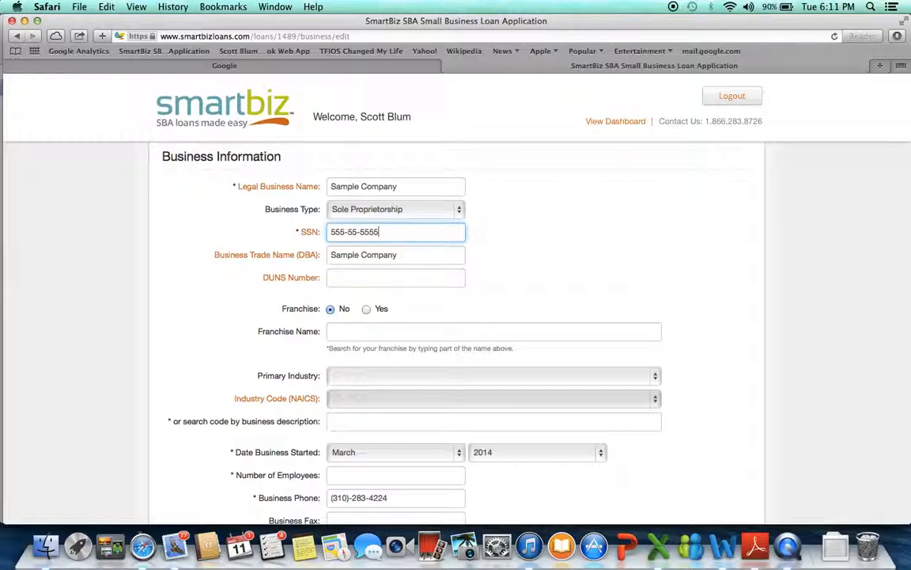
# Fill in the company's DUNS number in the business information.
pyautogui.click(343, 279)
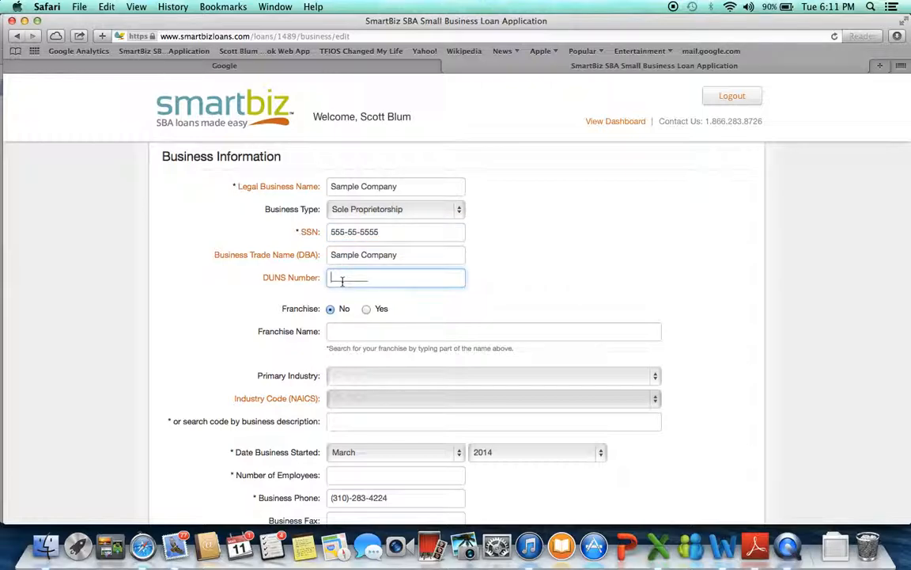
pyautogui.write('123456678')
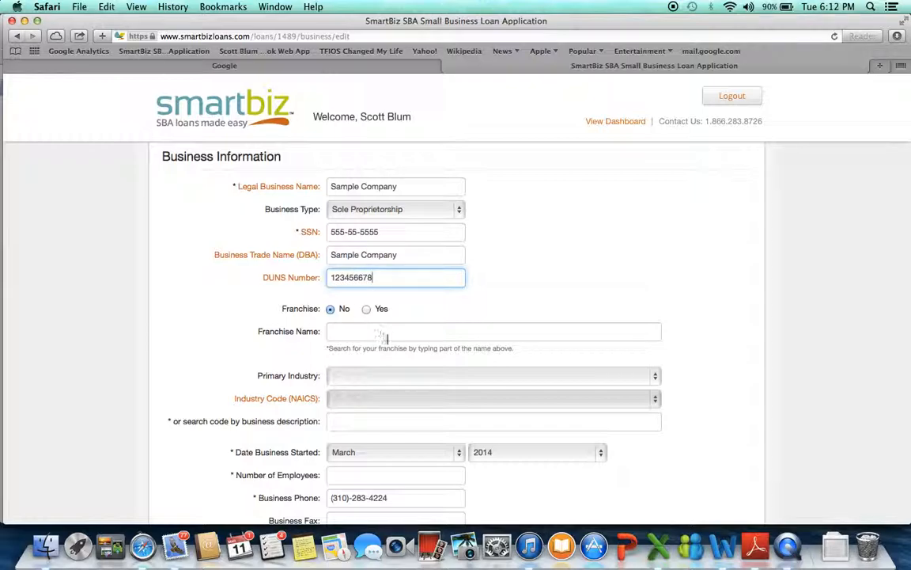
# Set the primary industry to 44 Retail Trade and the NAICS industry code to 442110 Furniture Stores.
pyautogui.scroll(-3, 445, 321)
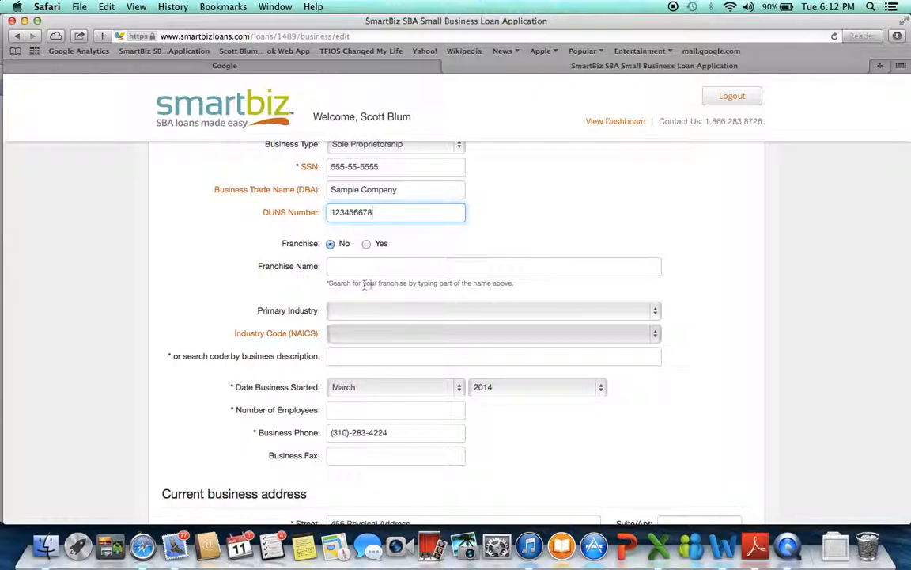
pyautogui.click(655, 311)
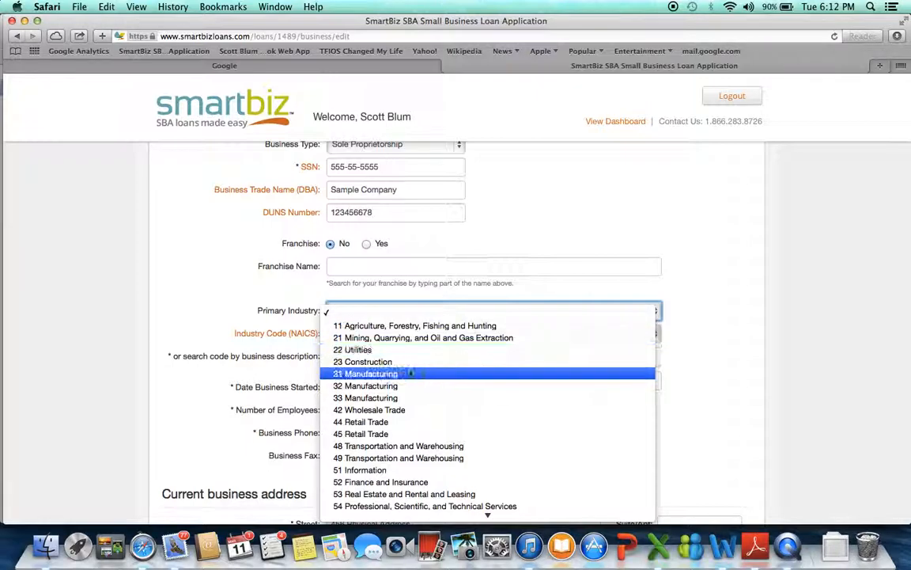
pyautogui.click(390, 423)
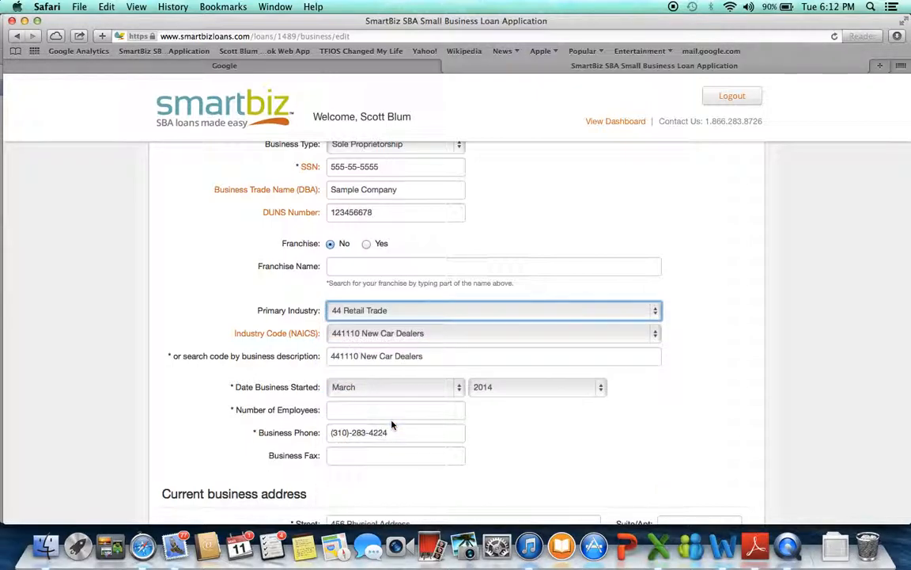
pyautogui.click(654, 335)
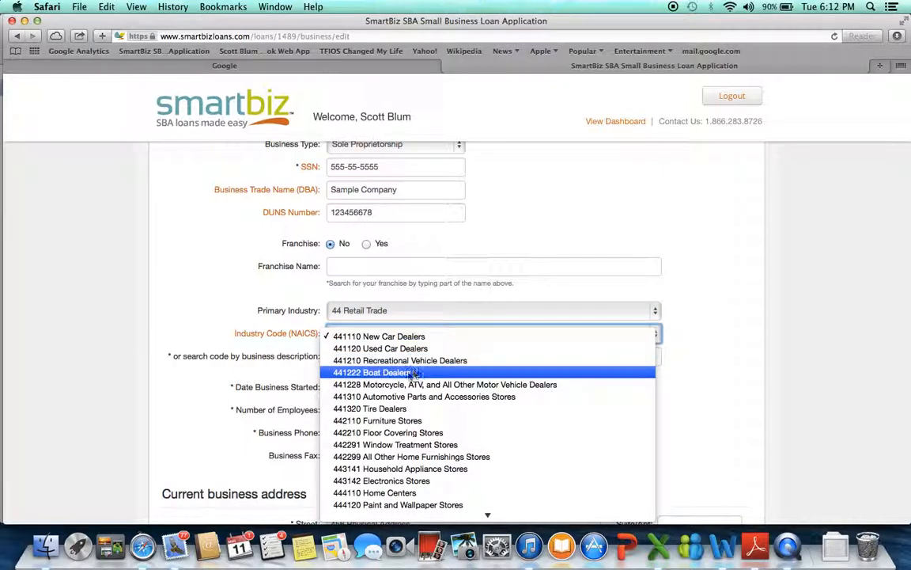
pyautogui.click(394, 420)
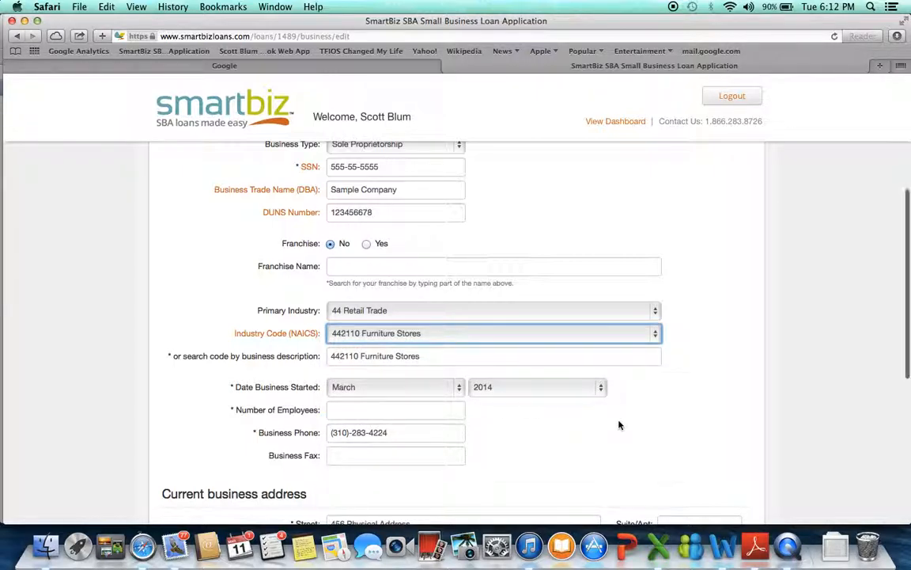
# Set the year the business started to 2011 and the number of employees to 5.
pyautogui.scroll(-3, 619, 425)
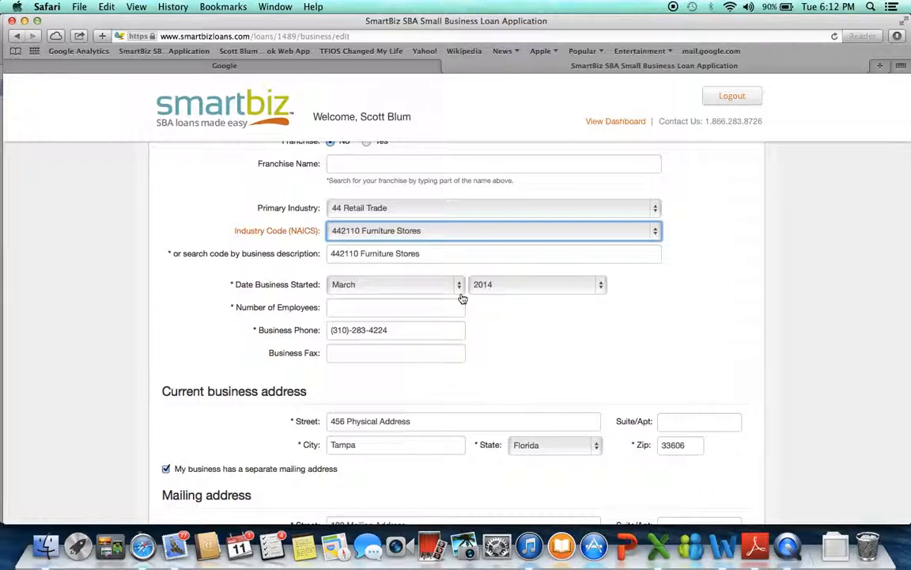
pyautogui.click(599, 285)
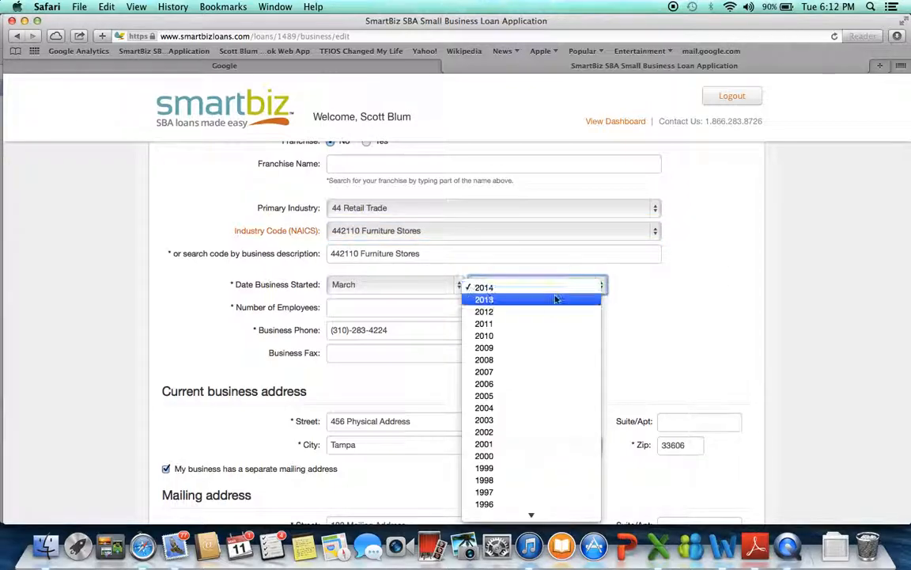
pyautogui.click(522, 323)
pyautogui.click(387, 307)
pyautogui.write('5')
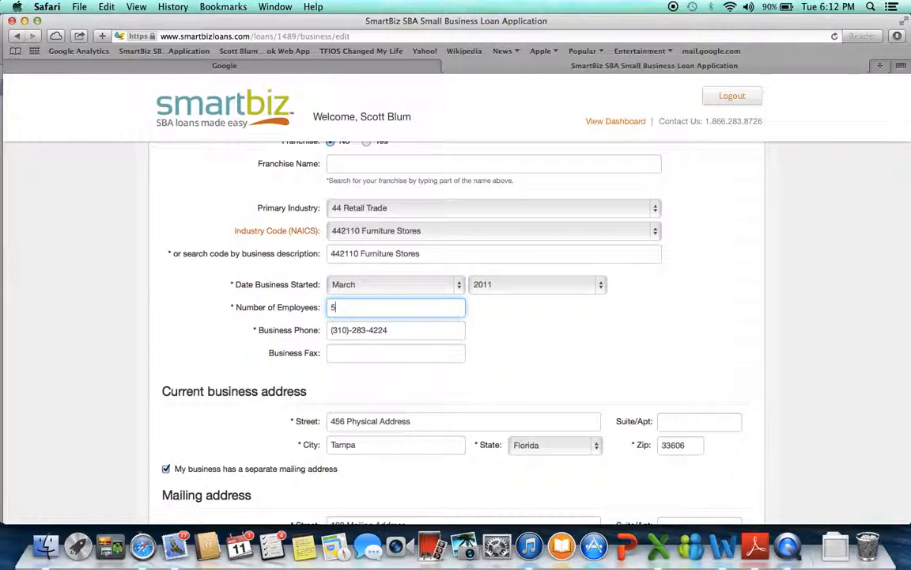
# Save the business information with its current and mailing addresses, and submit the reviewed details as correct.
pyautogui.scroll(-3, 401, 391)
pyautogui.scroll(-2, 401, 391)
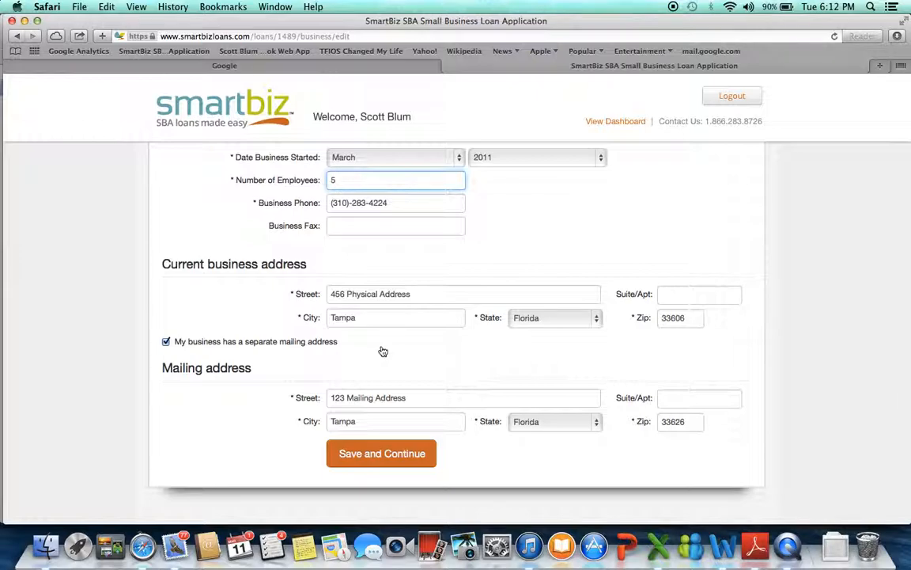
pyautogui.click(376, 454)
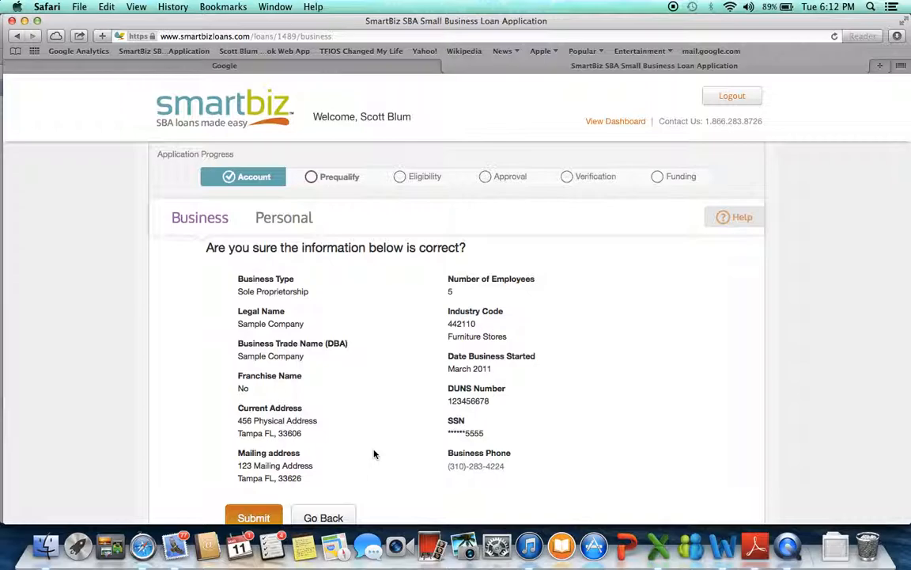
pyautogui.scroll(-2, 376, 454)
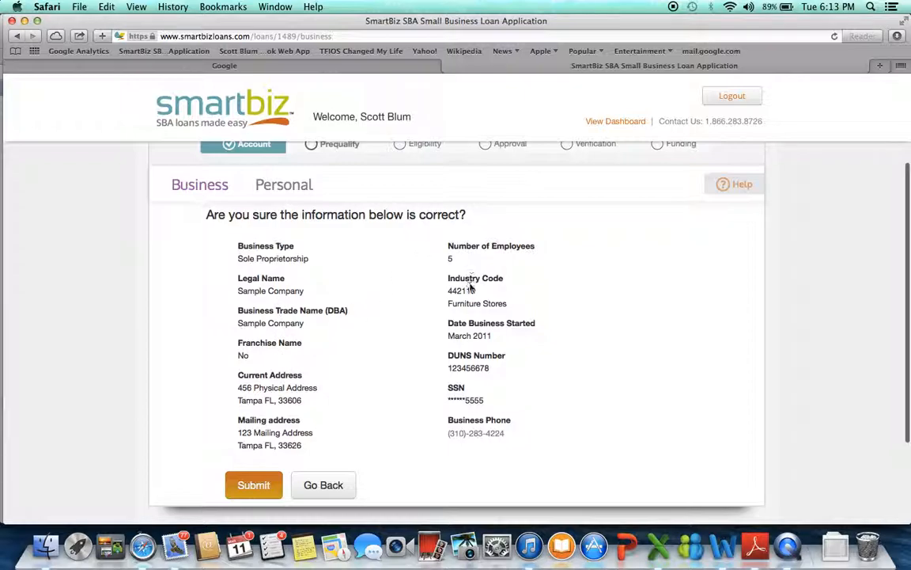
pyautogui.click(257, 485)
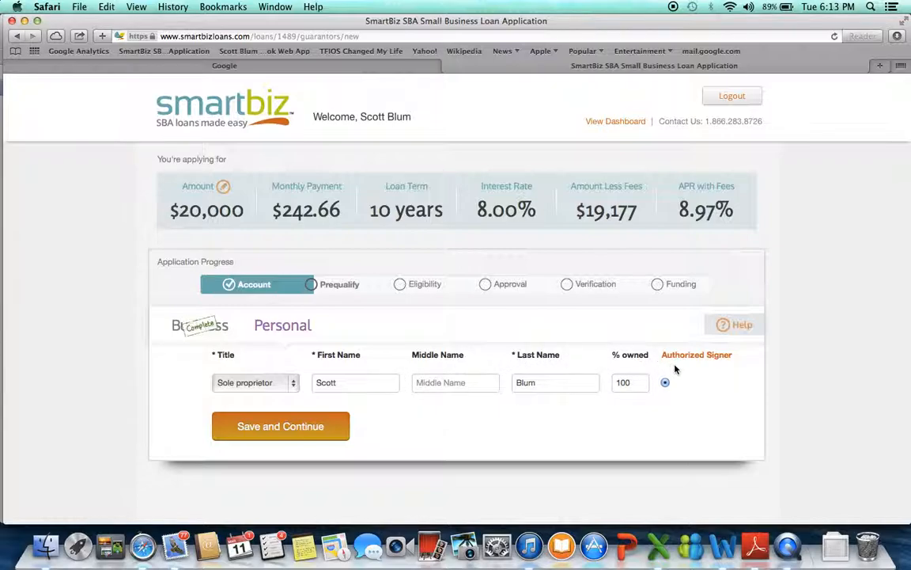
# Save the sole proprietor's ownership details and accept the confirmation about providing background information.
pyautogui.click(278, 425)
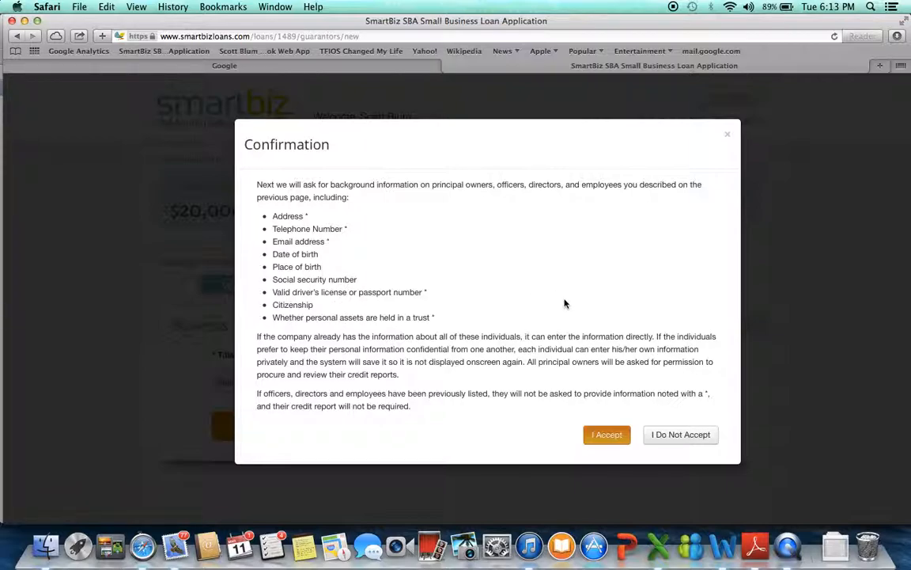
pyautogui.click(604, 434)
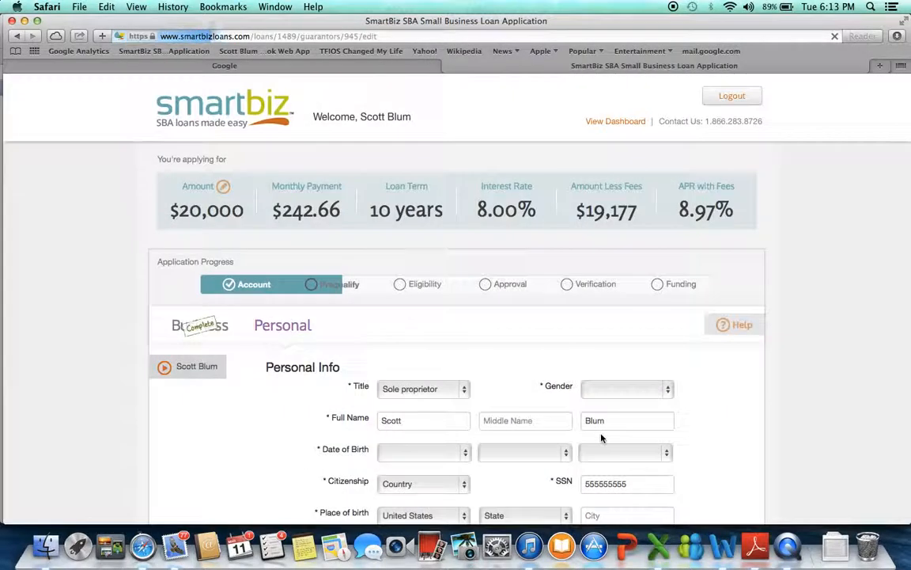
# Set the owner's gender to Male in the personal information.
pyautogui.scroll(-5, 601, 438)
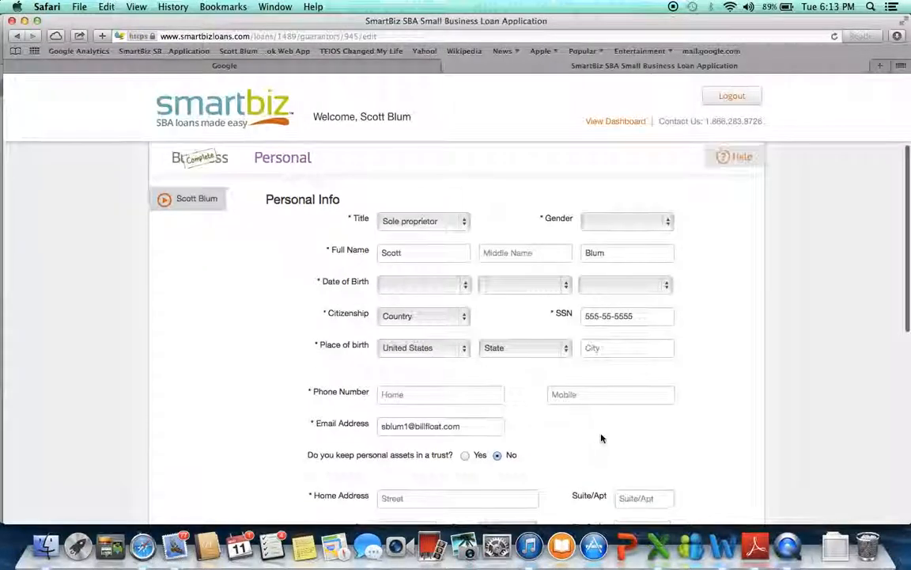
pyautogui.click(668, 208)
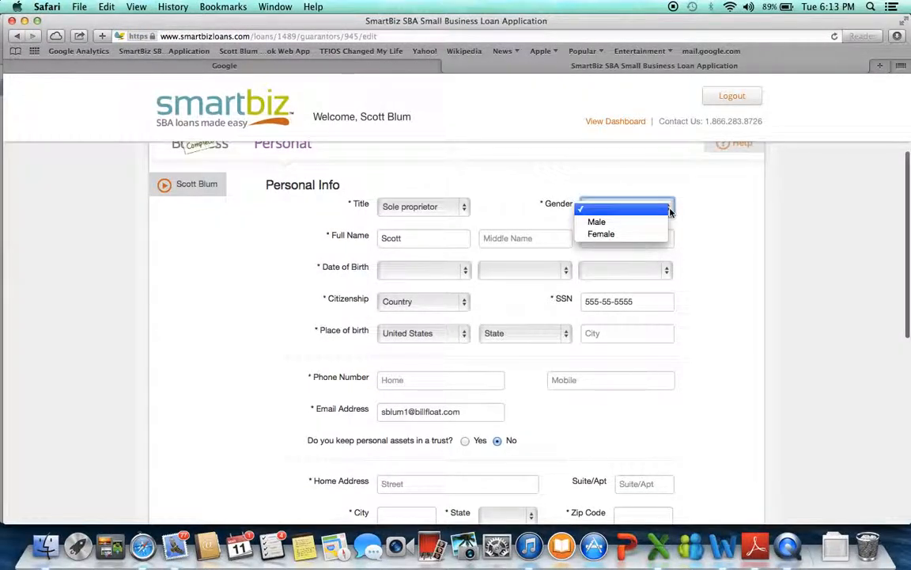
pyautogui.click(632, 221)
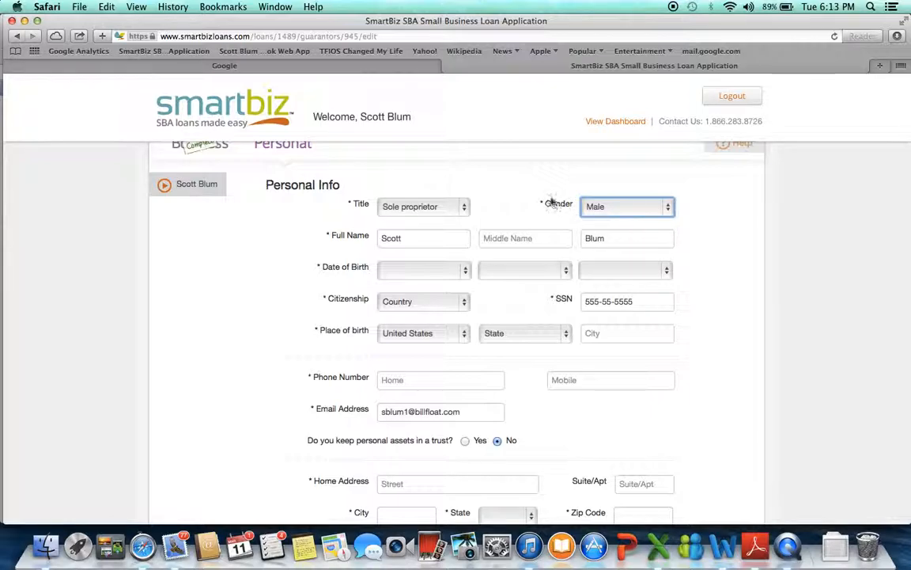
# Fill in the owner's date of birth with month, day and year in the personal information.
pyautogui.scroll(3, 544, 200)
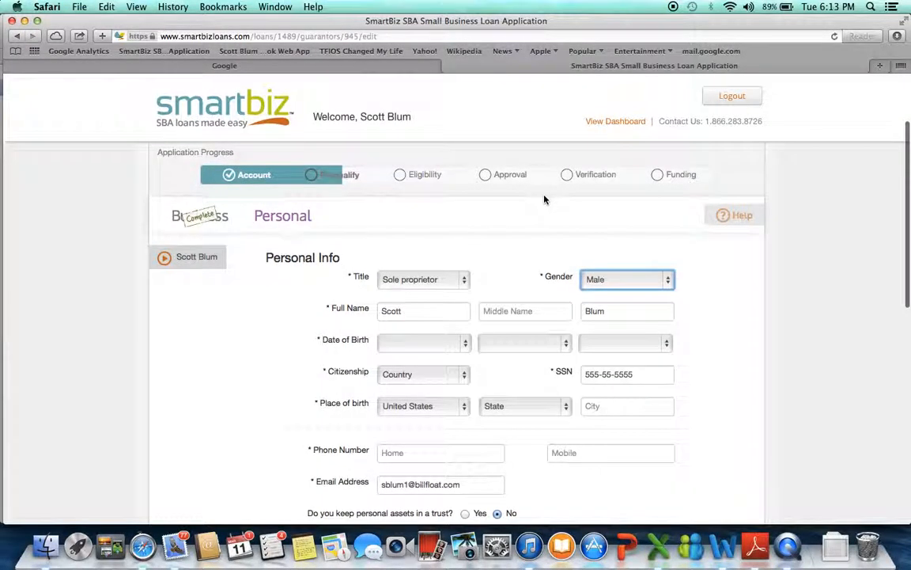
pyautogui.scroll(-3, 544, 199)
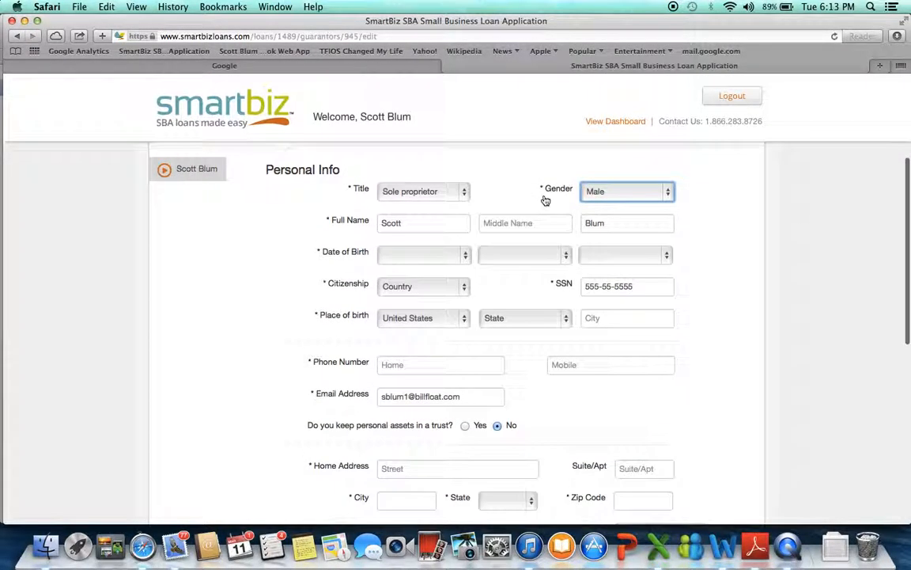
pyautogui.click(452, 259)
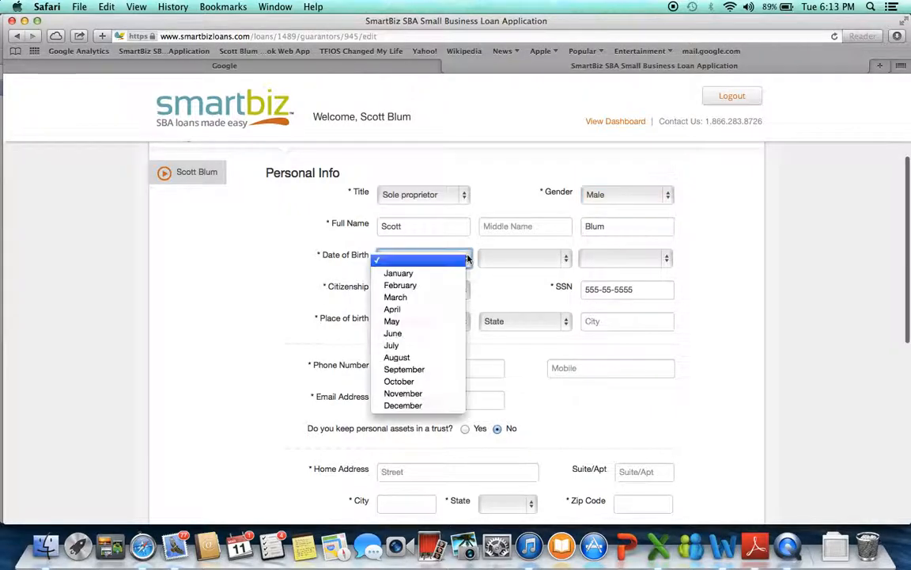
pyautogui.click(398, 297)
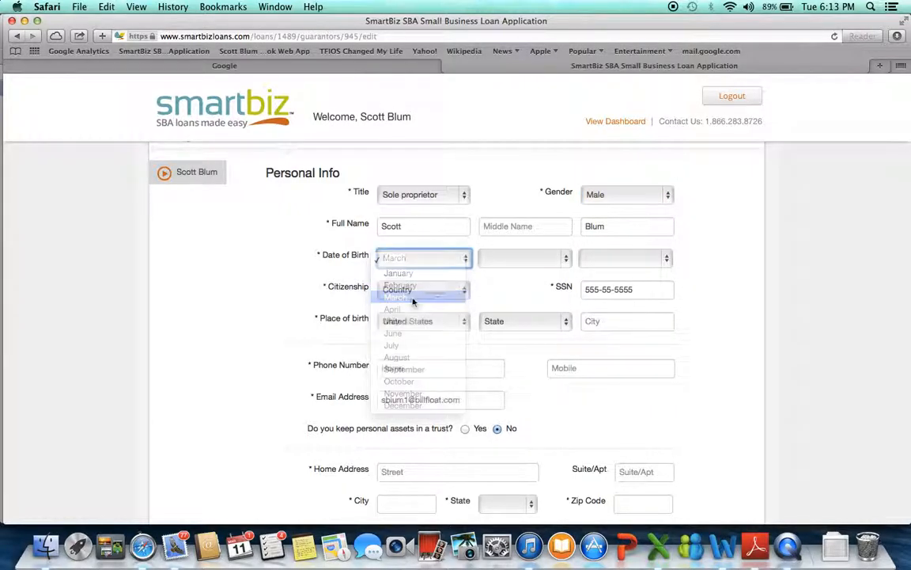
pyautogui.click(568, 261)
pyautogui.click(506, 332)
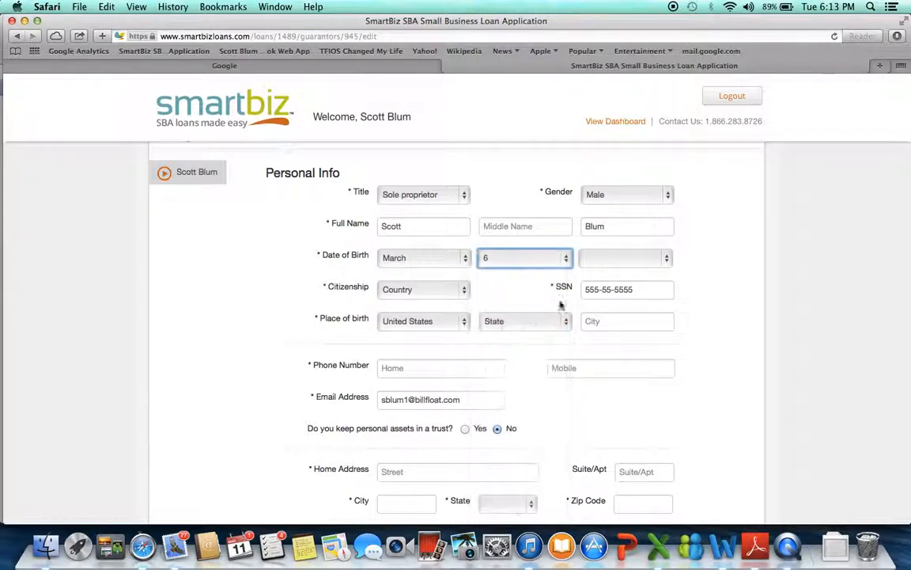
pyautogui.click(670, 261)
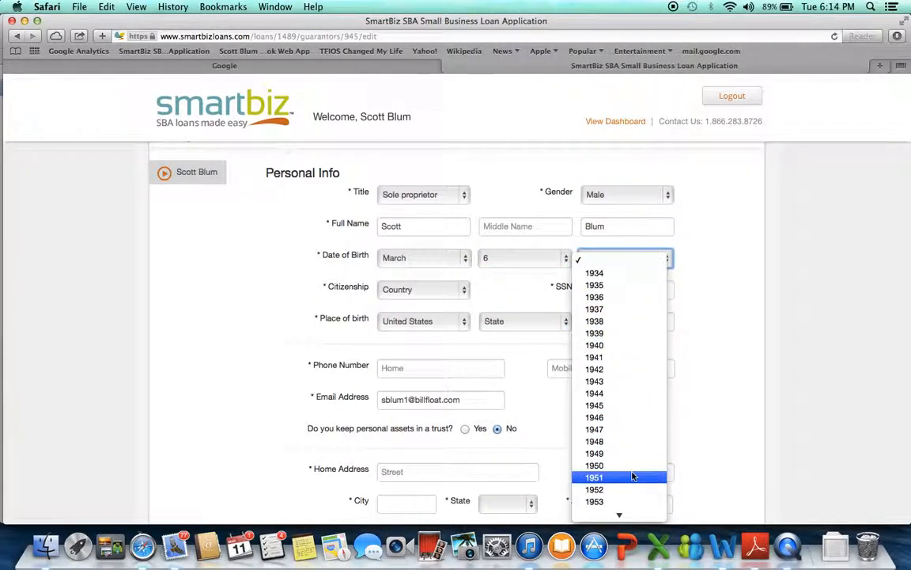
pyautogui.scroll(-3, 634, 476)
pyautogui.scroll(-3, 633, 475)
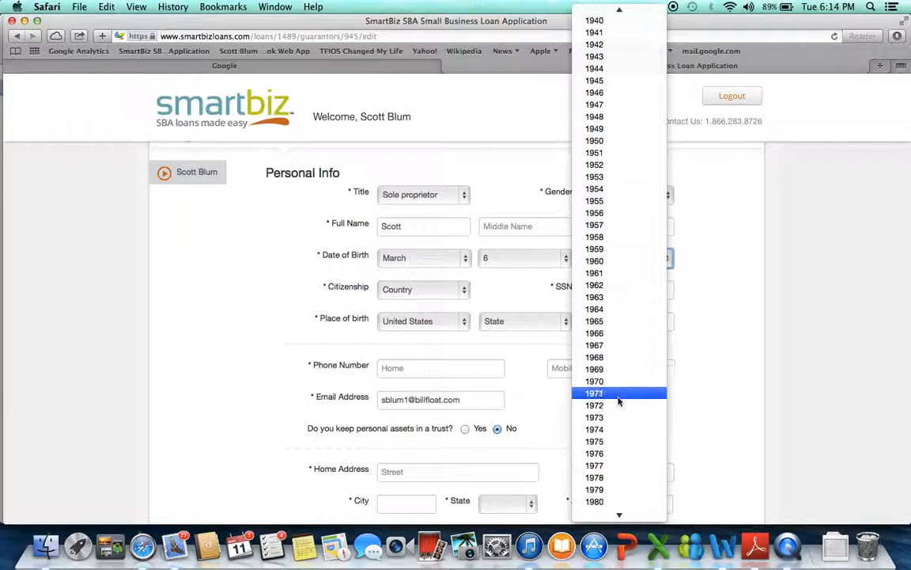
pyautogui.click(619, 396)
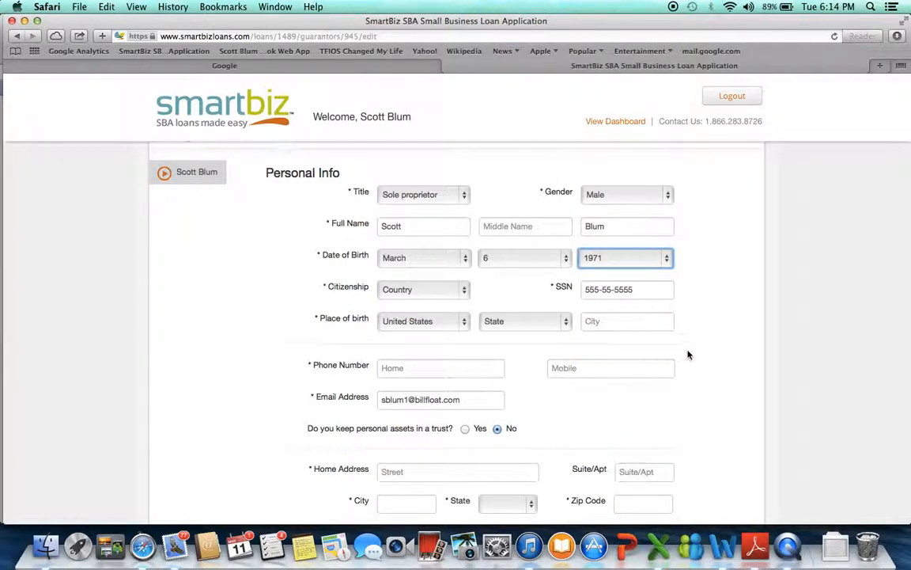
# Set the owner's place of birth to California as the state and Los Angeles as the city.
pyautogui.scroll(-2, 687, 356)
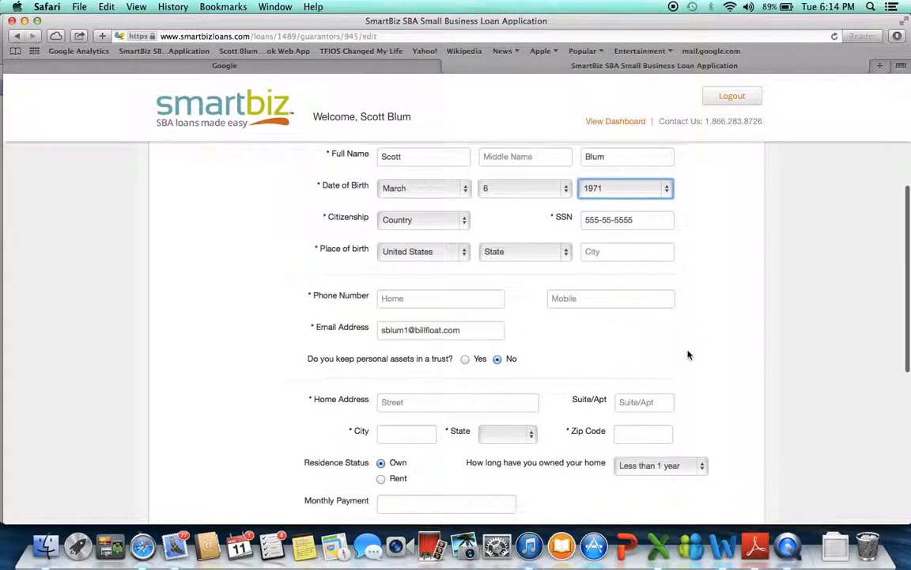
pyautogui.click(568, 251)
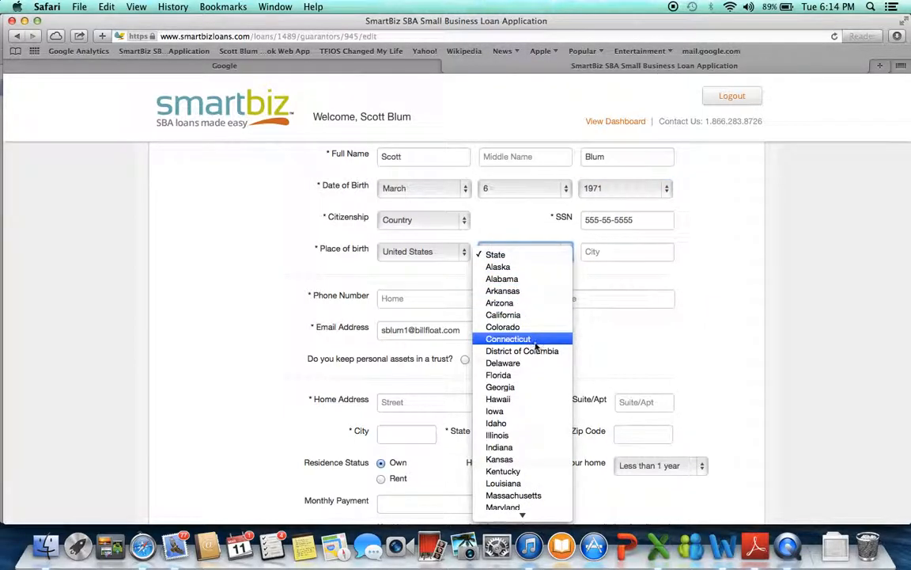
pyautogui.click(532, 316)
pyautogui.click(593, 251)
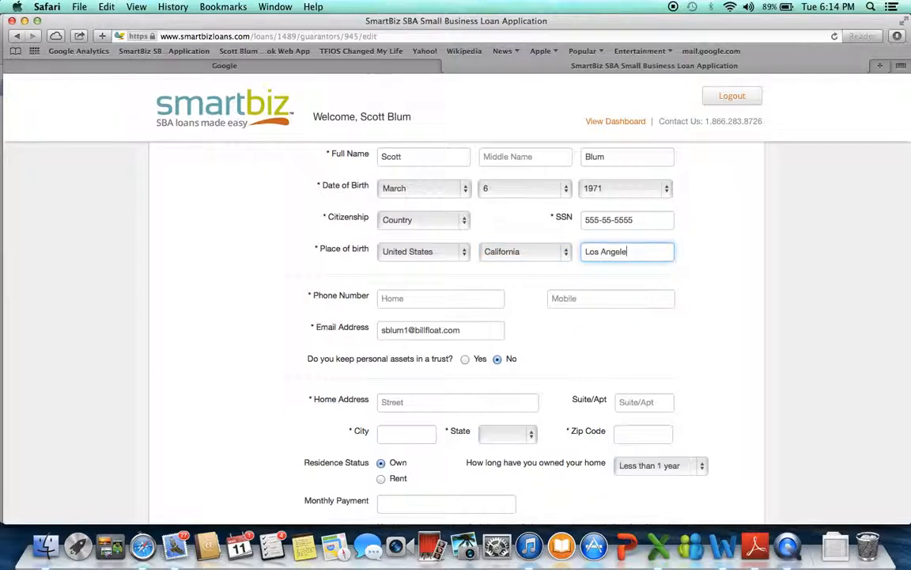
# Enter the owner's home and mobile phone numbers in the personal information.
pyautogui.click(408, 298)
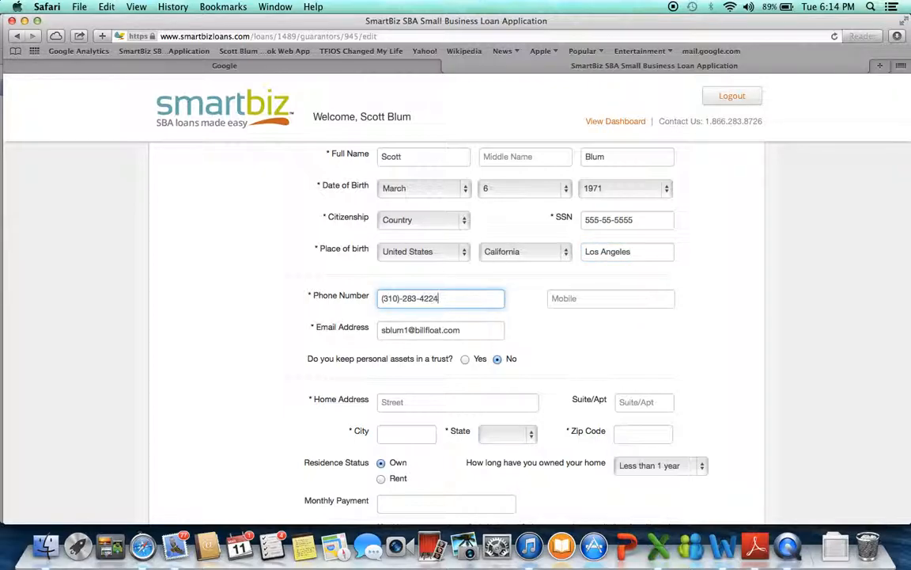
pyautogui.press('Tab')
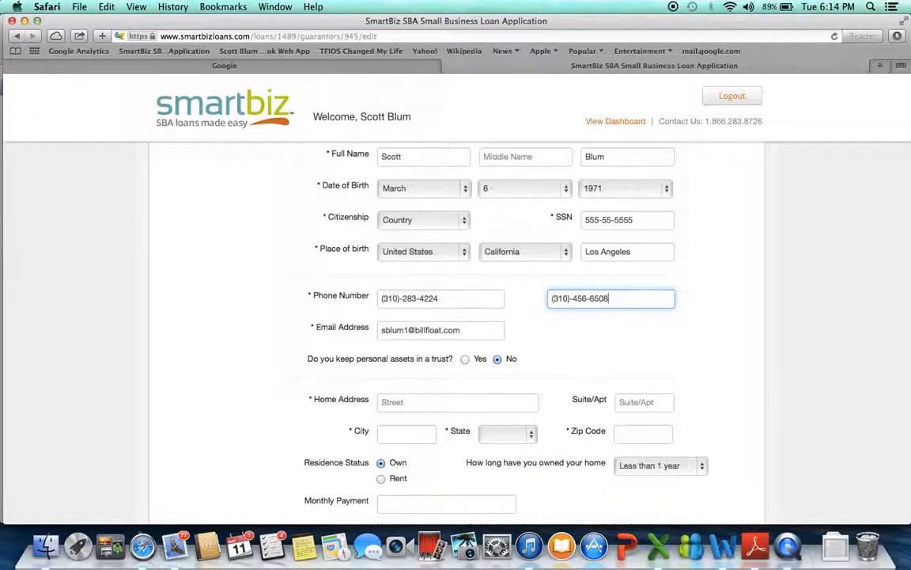
# Fill in the owner's home address with the street, city, state and zip code.
pyautogui.scroll(-5, 569, 317)
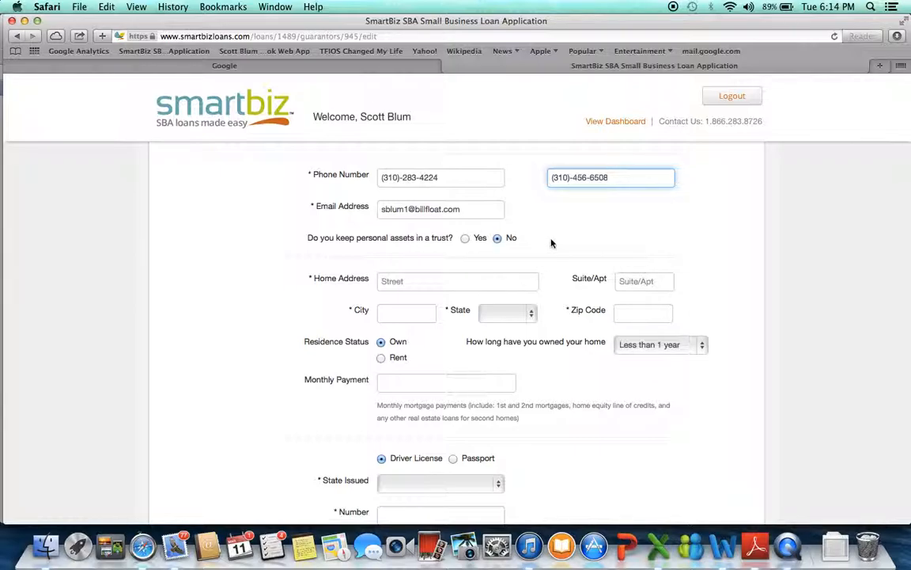
pyautogui.scroll(-2, 552, 244)
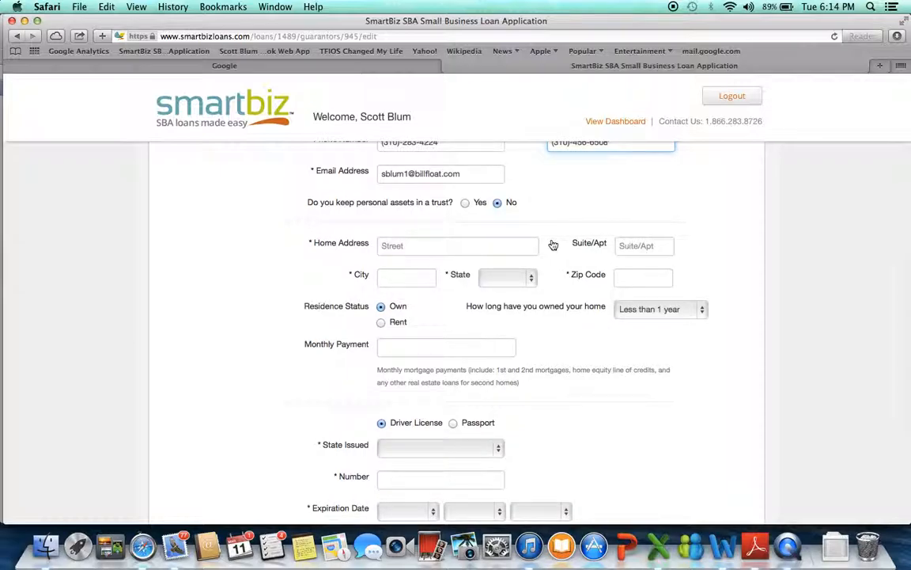
pyautogui.click(398, 245)
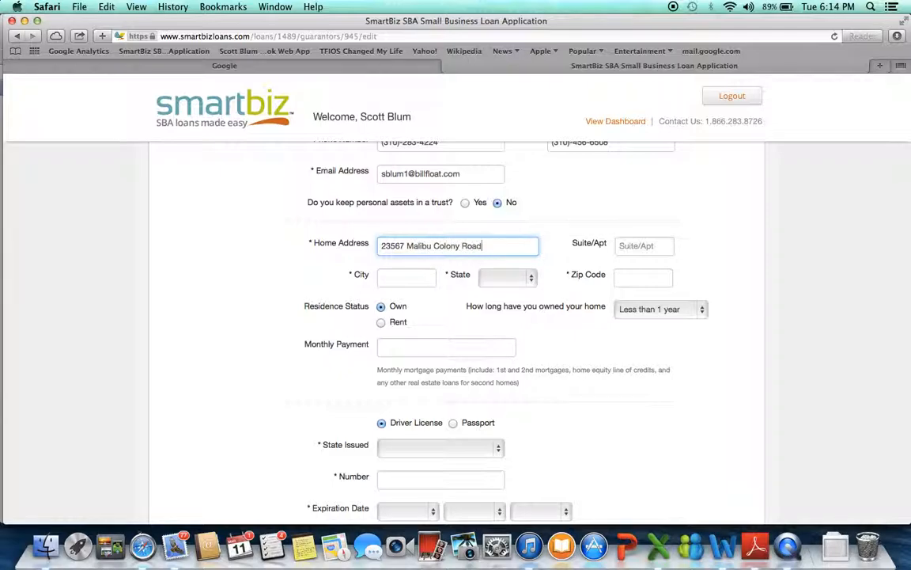
pyautogui.press('Tab')
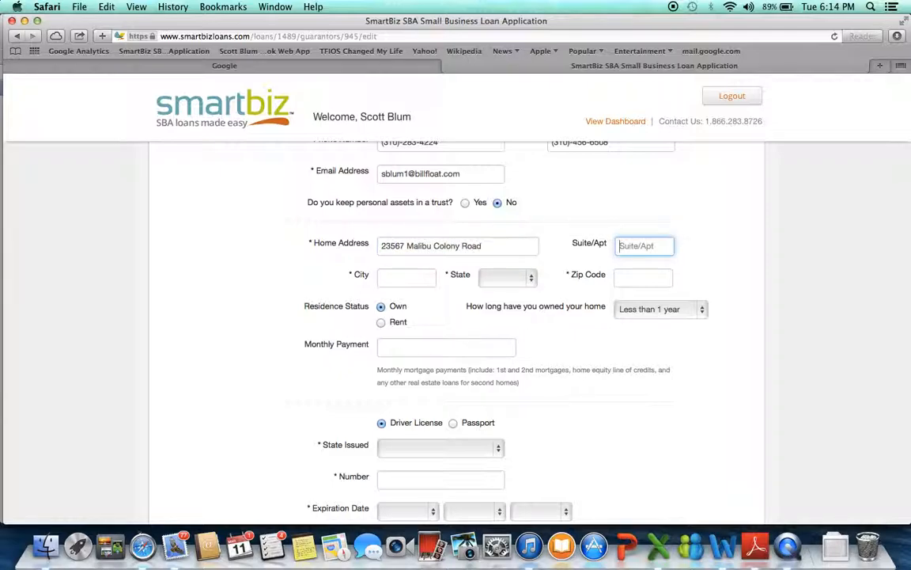
pyautogui.click(387, 275)
pyautogui.write('Malibu')
pyautogui.press('Tab')
pyautogui.write('c')
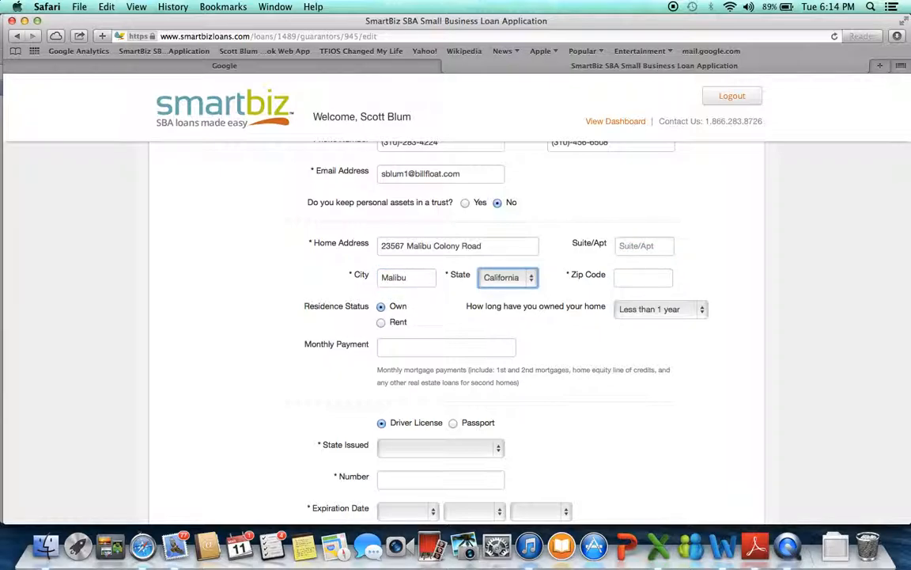
pyautogui.click(626, 280)
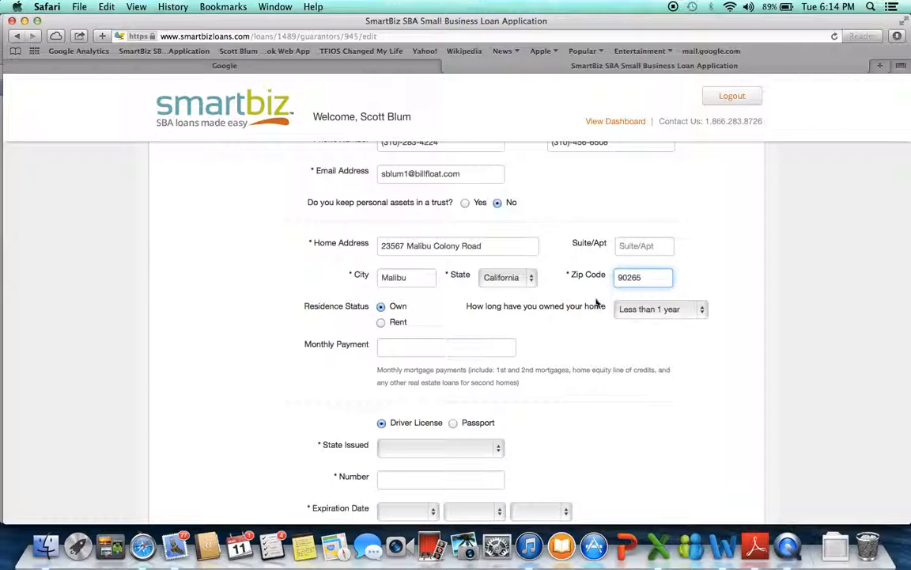
# Set the home ownership duration to More than 2 years and the monthly payment to $2,500.
pyautogui.scroll(-3, 638, 353)
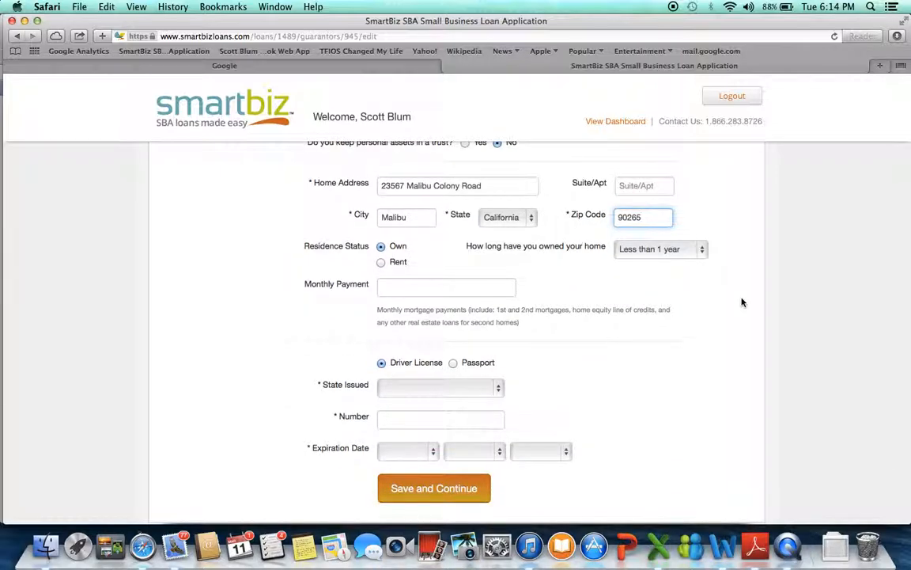
pyautogui.click(703, 249)
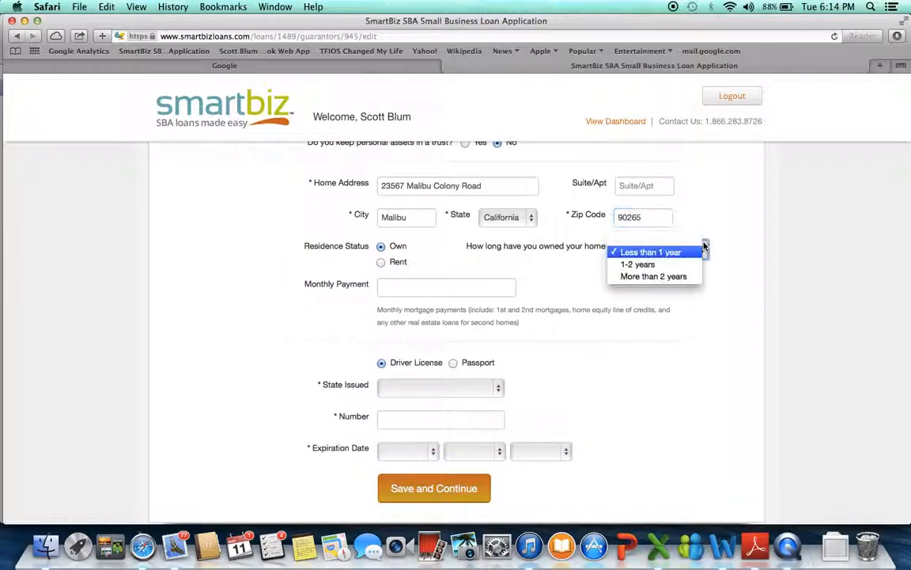
pyautogui.click(663, 277)
pyautogui.click(414, 288)
pyautogui.write('2,500')
pyautogui.click(567, 352)
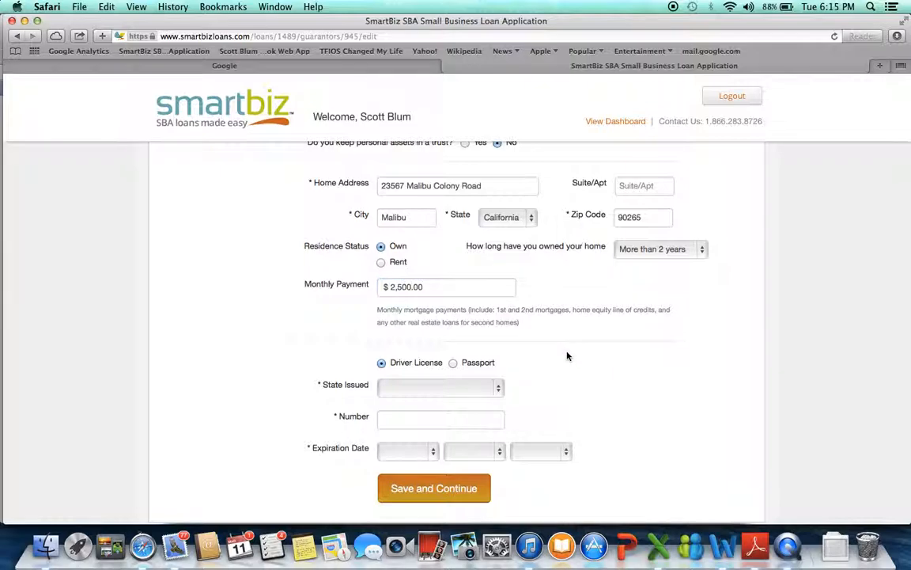
# Set the driver license's issuing state to California and enter the license number.
pyautogui.click(498, 388)
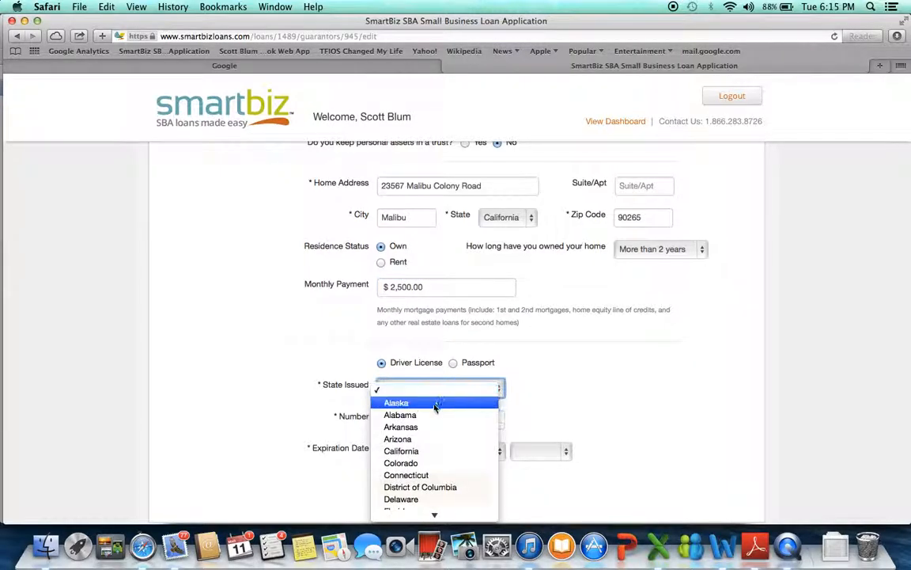
pyautogui.click(423, 451)
pyautogui.click(400, 424)
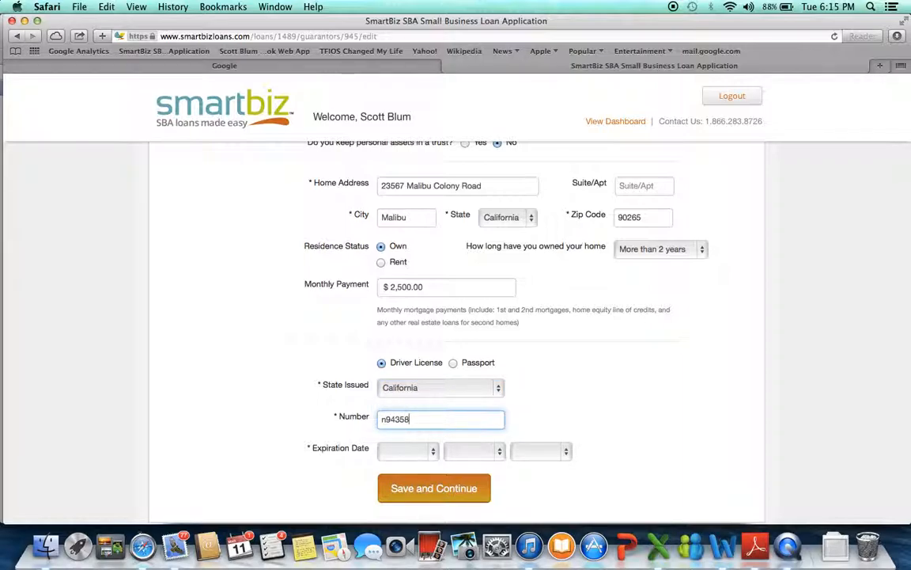
# Set the driver license's expiration date to February 5, 2018 and submit the personal information form.
pyautogui.scroll(-3, 558, 430)
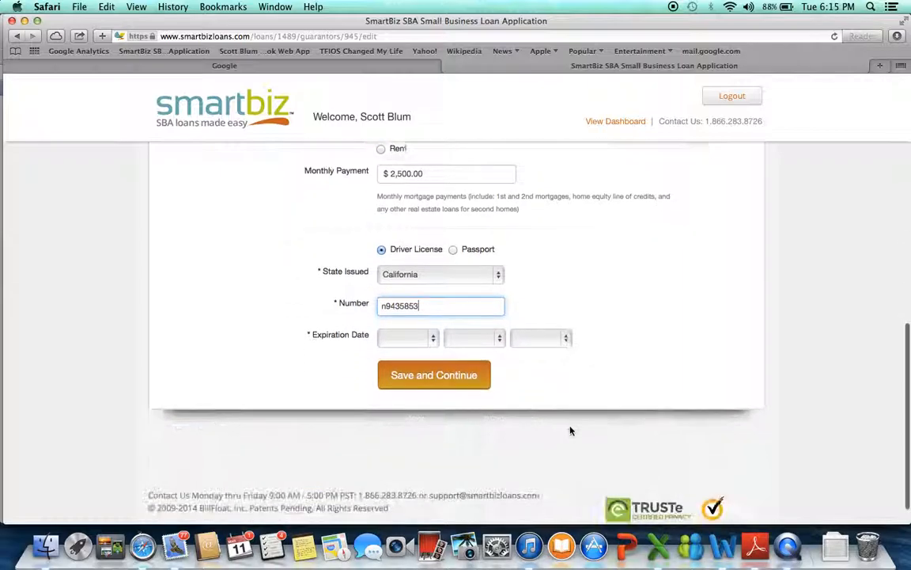
pyautogui.click(432, 338)
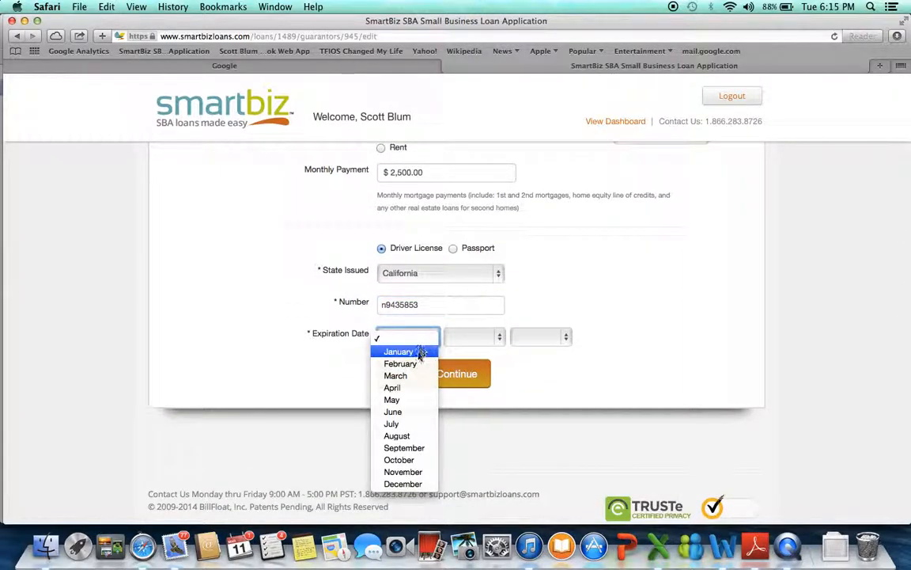
pyautogui.click(408, 364)
pyautogui.click(500, 338)
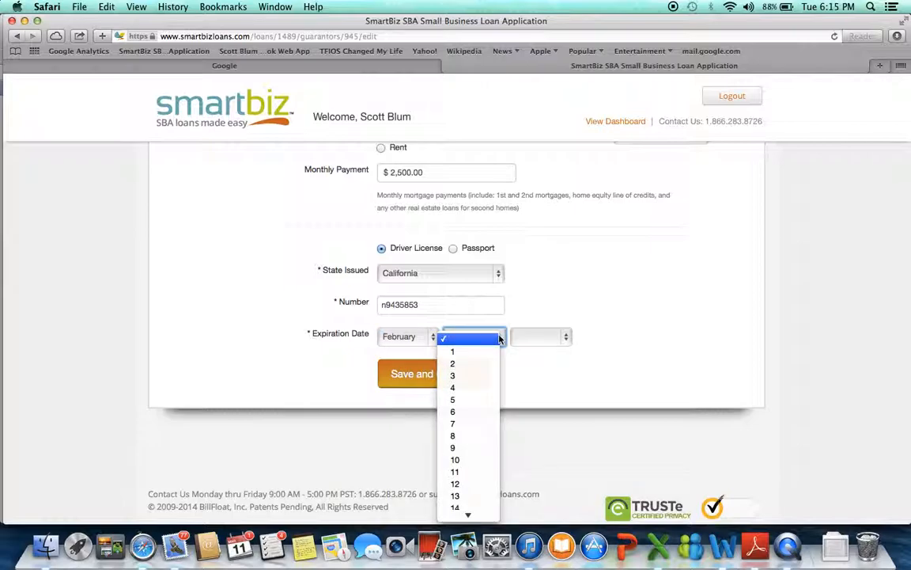
pyautogui.click(479, 400)
pyautogui.click(564, 345)
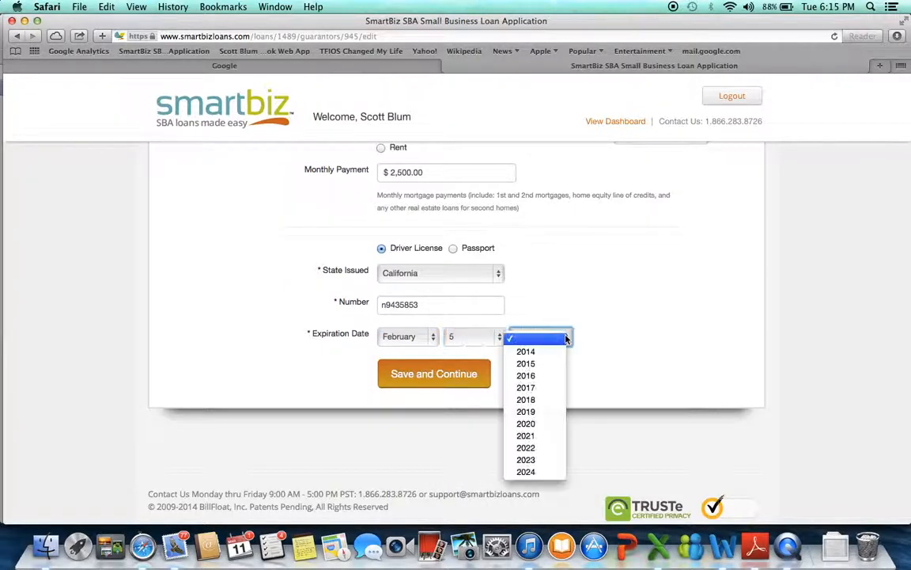
pyautogui.click(552, 400)
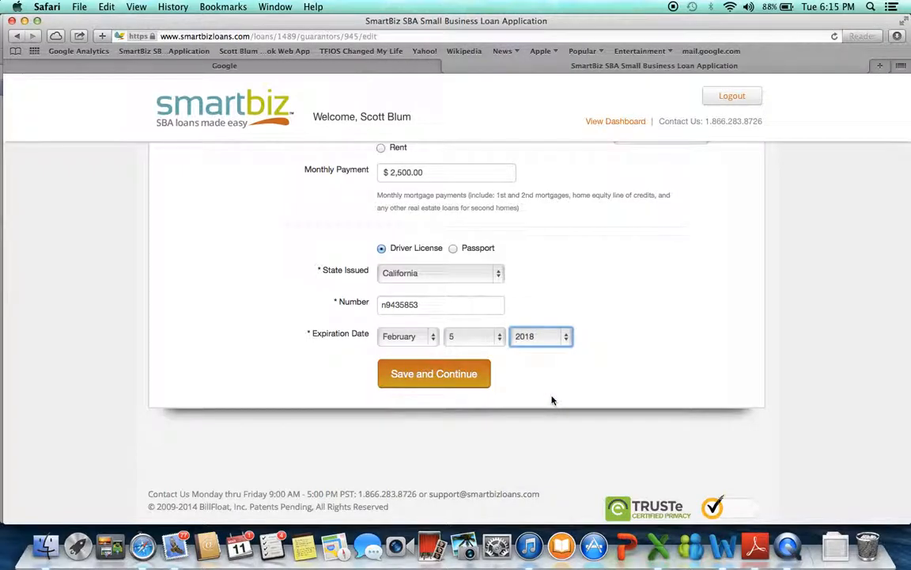
pyautogui.click(433, 379)
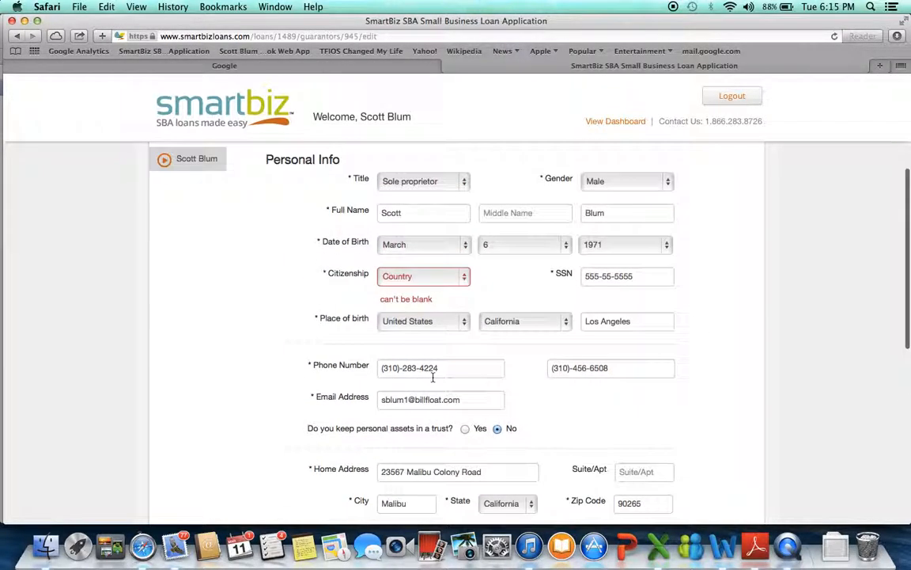
# Set the owner's citizenship to United States and save the personal information.
pyautogui.click(465, 276)
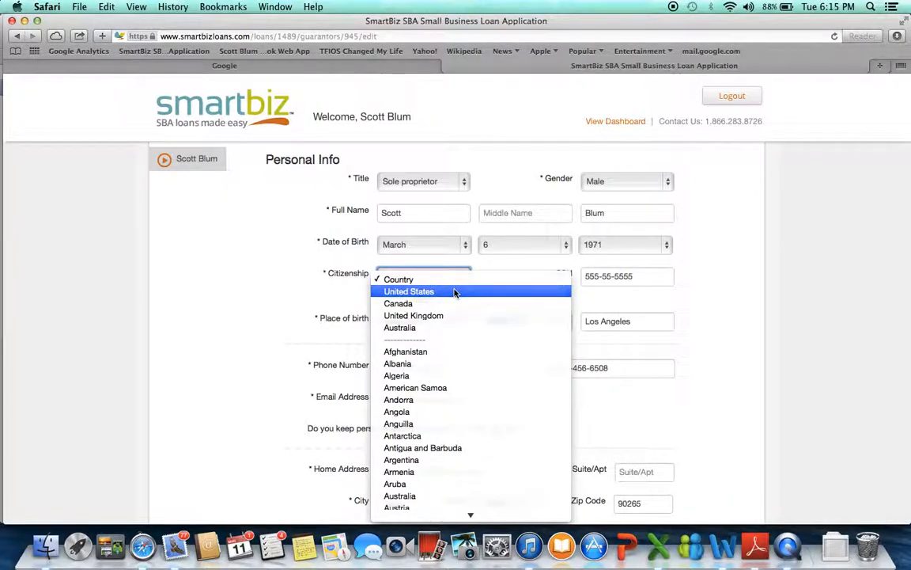
pyautogui.click(456, 291)
pyautogui.scroll(-1, 704, 366)
pyautogui.scroll(-10, 704, 365)
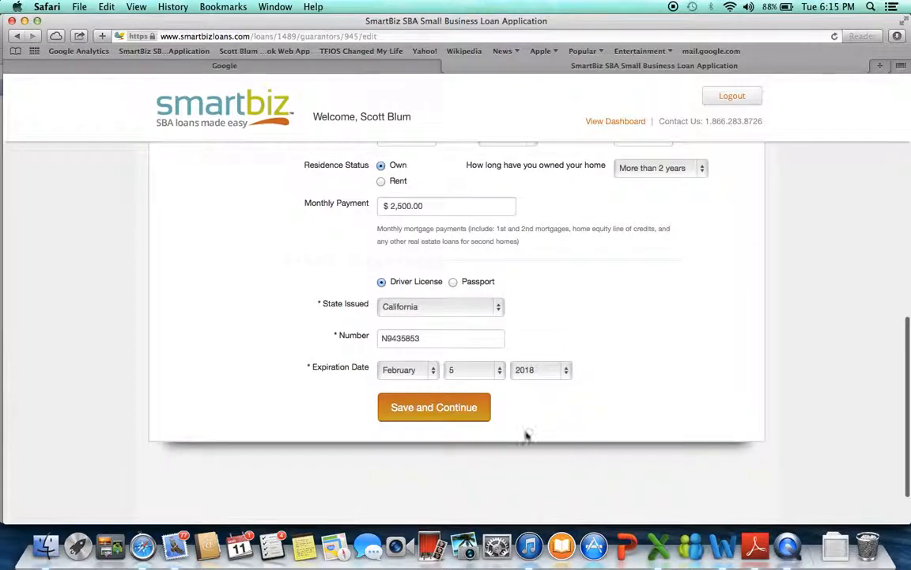
pyautogui.click(443, 410)
# Review the personal information summary, accept the accuracy and credit report certification, and submit it.
pyautogui.scroll(-1, 441, 410)
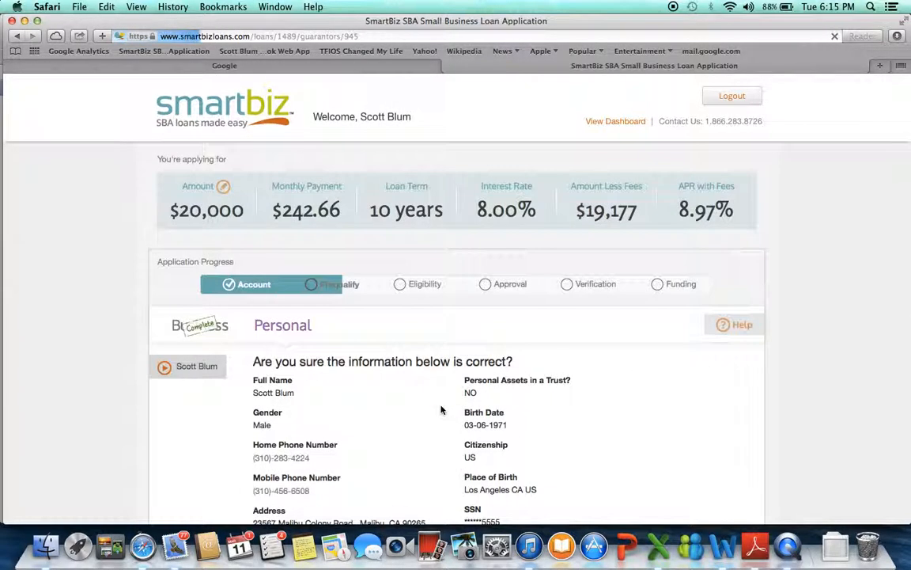
pyautogui.scroll(-3, 633, 464)
pyautogui.scroll(-2, 633, 464)
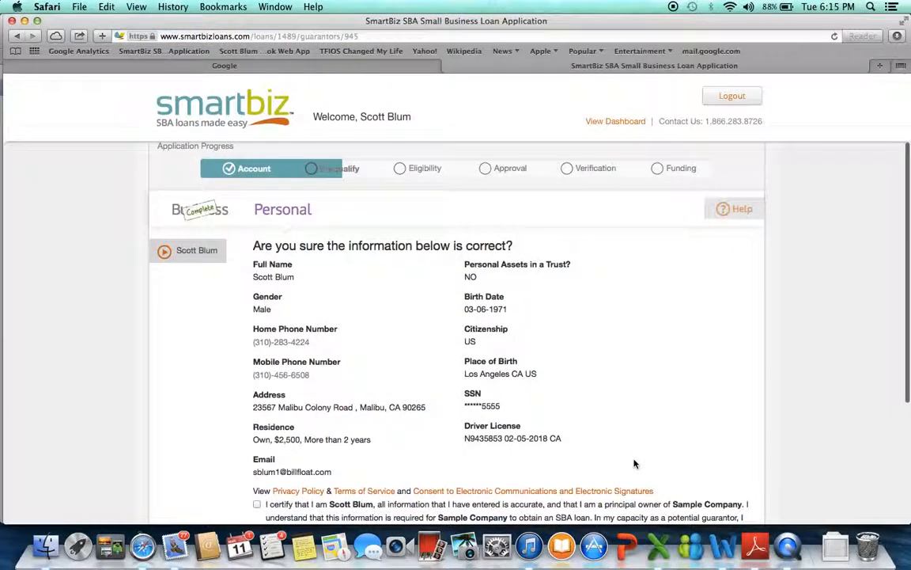
pyautogui.scroll(-2, 636, 464)
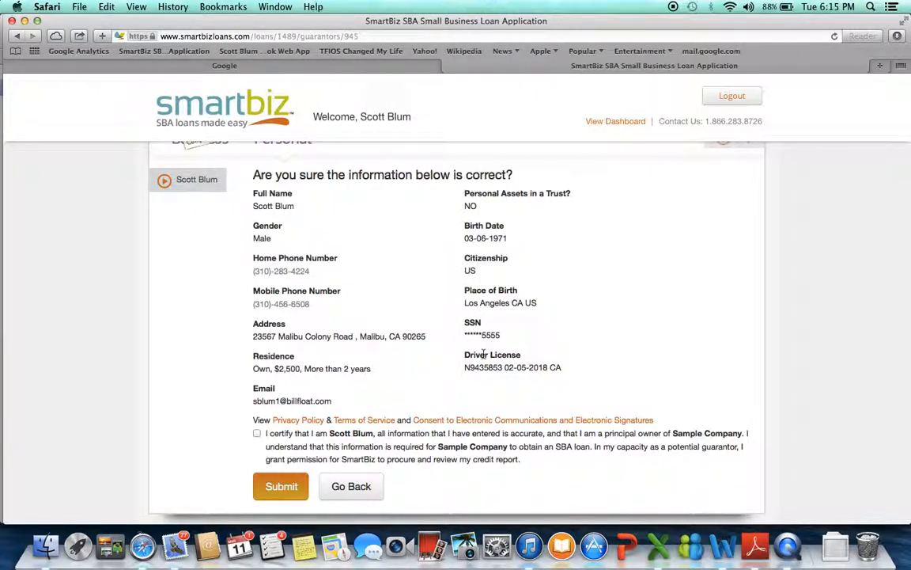
pyautogui.scroll(-3, 519, 443)
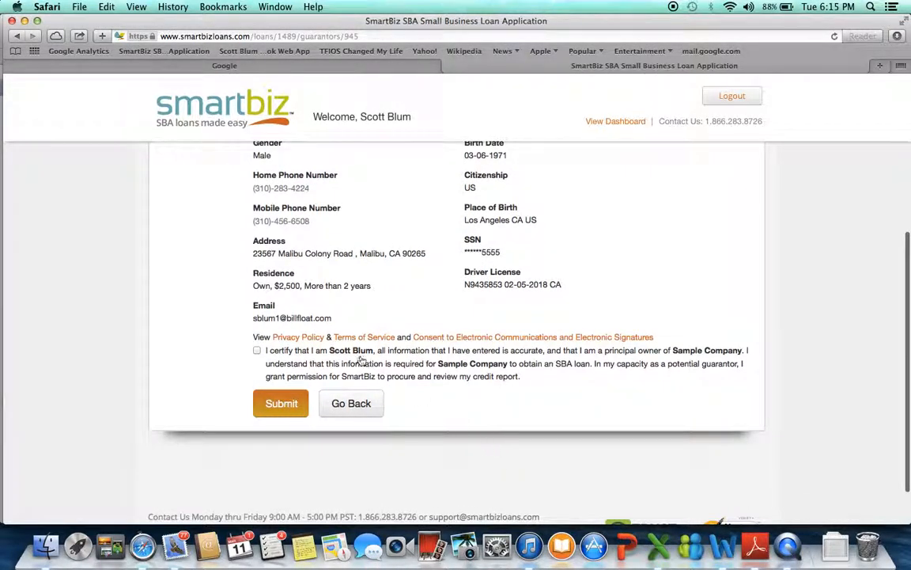
pyautogui.click(258, 352)
pyautogui.scroll(3, 194, 299)
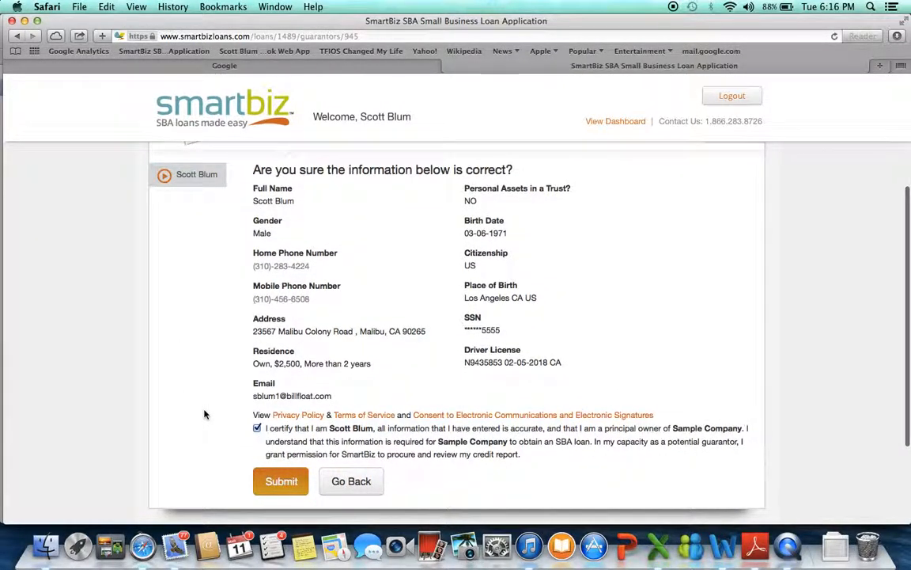
pyautogui.click(287, 487)
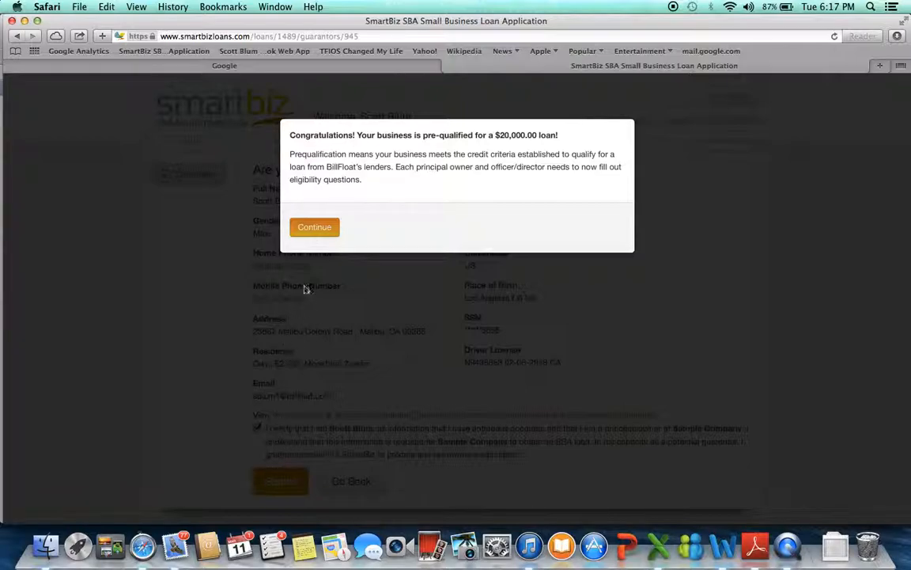
# Continue to the eligibility questions and answer No to being presently subject to an indictment or criminal charges.
pyautogui.click(311, 227)
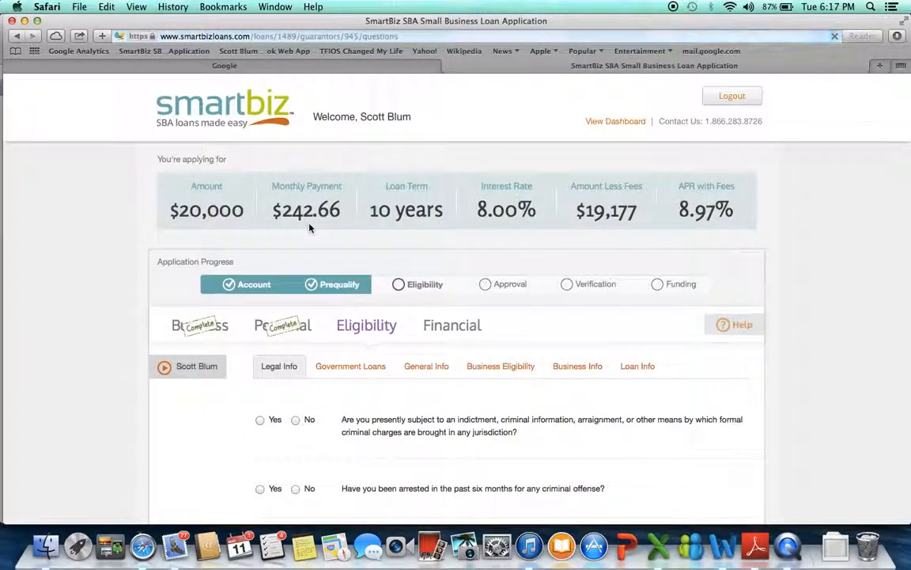
pyautogui.scroll(-3, 499, 316)
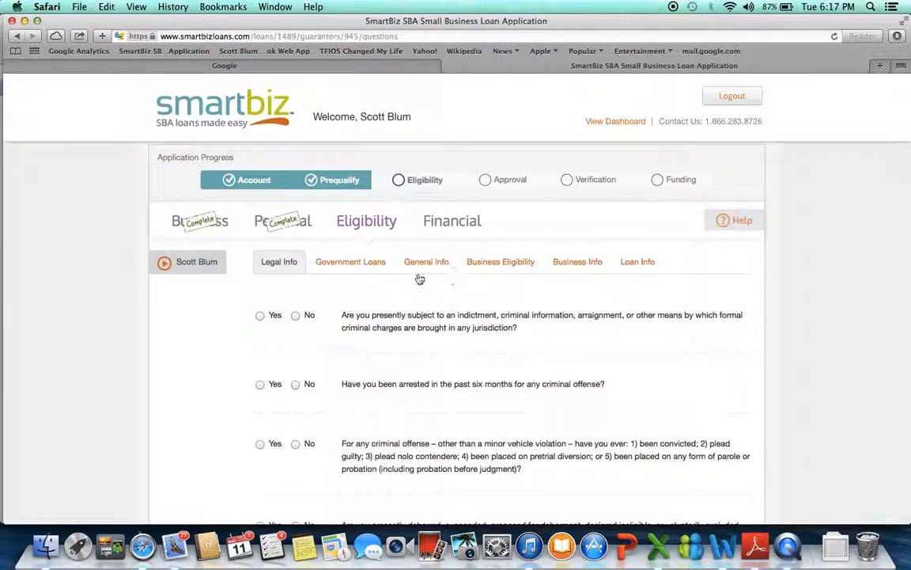
pyautogui.scroll(-2, 340, 403)
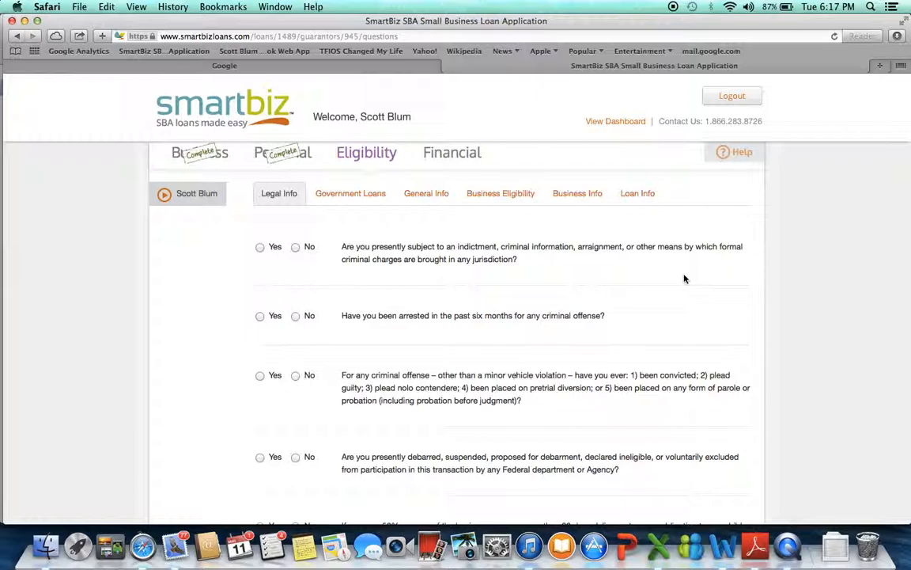
pyautogui.click(296, 248)
pyautogui.scroll(-5, 453, 365)
pyautogui.scroll(6, 452, 366)
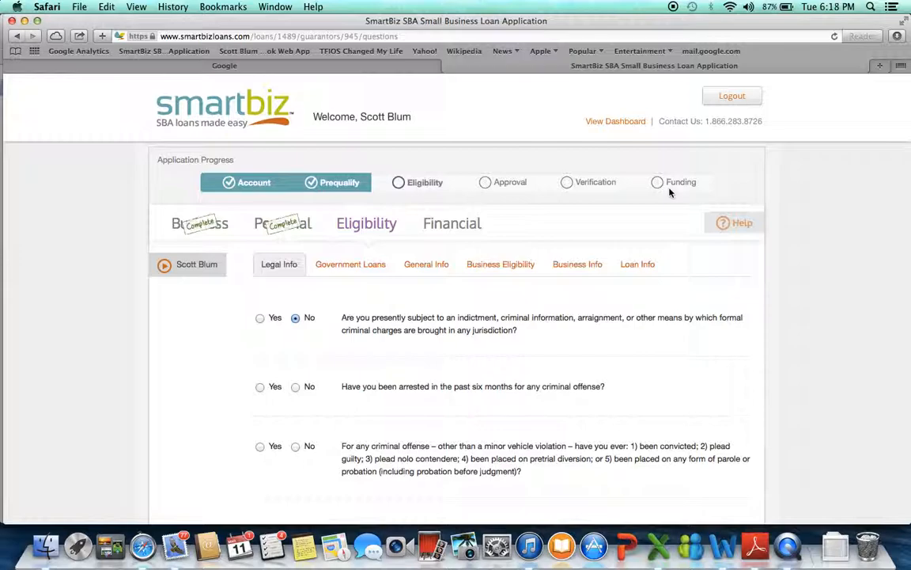
pyautogui.scroll(-3, 645, 349)
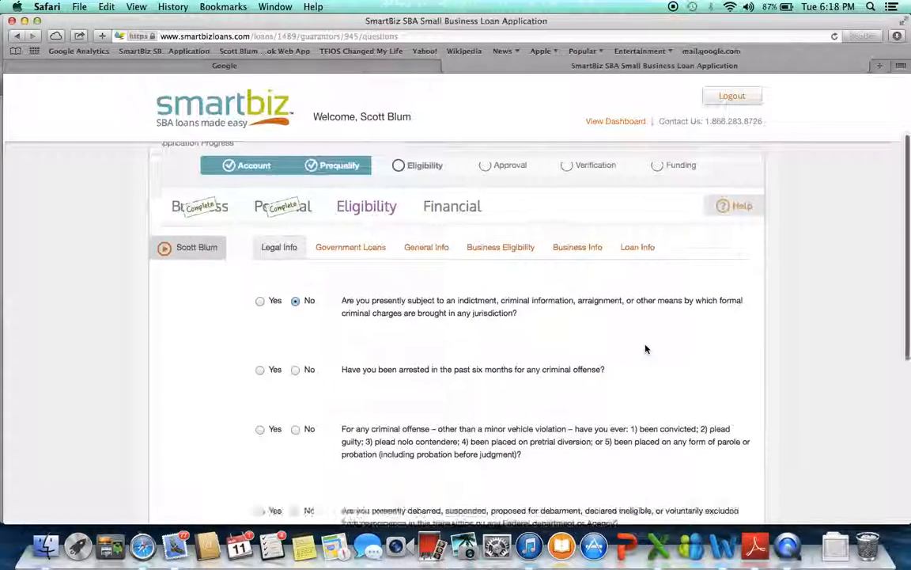
pyautogui.scroll(4, 646, 347)
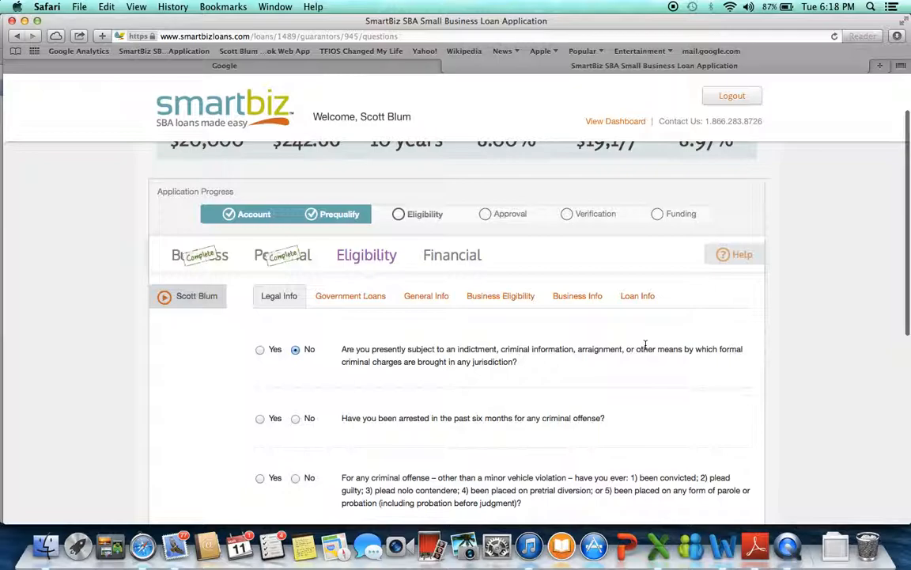
pyautogui.scroll(1, 645, 345)
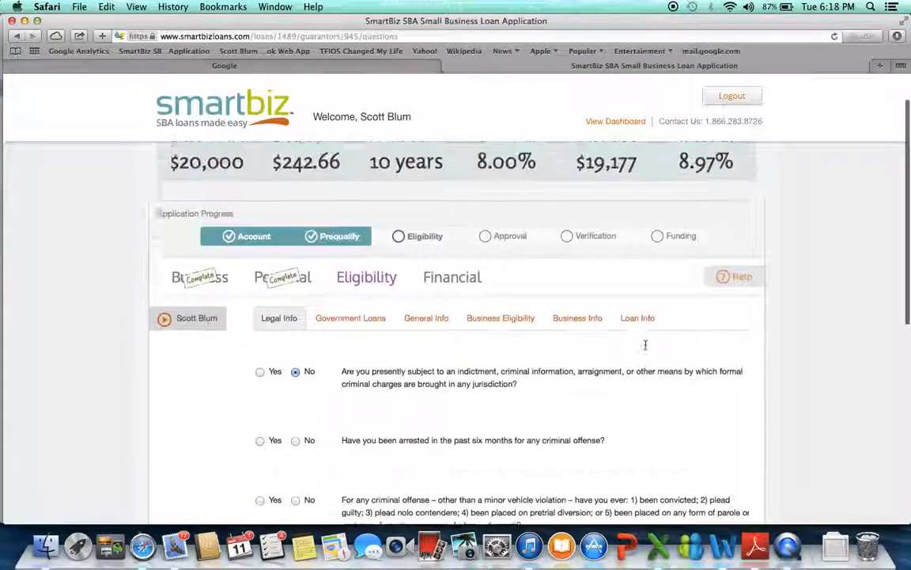
pyautogui.scroll(2, 646, 345)
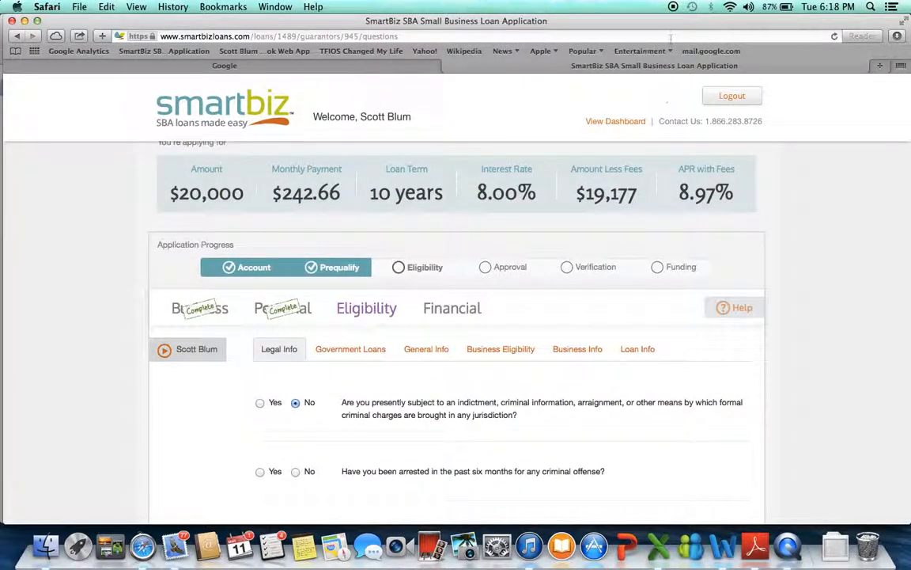